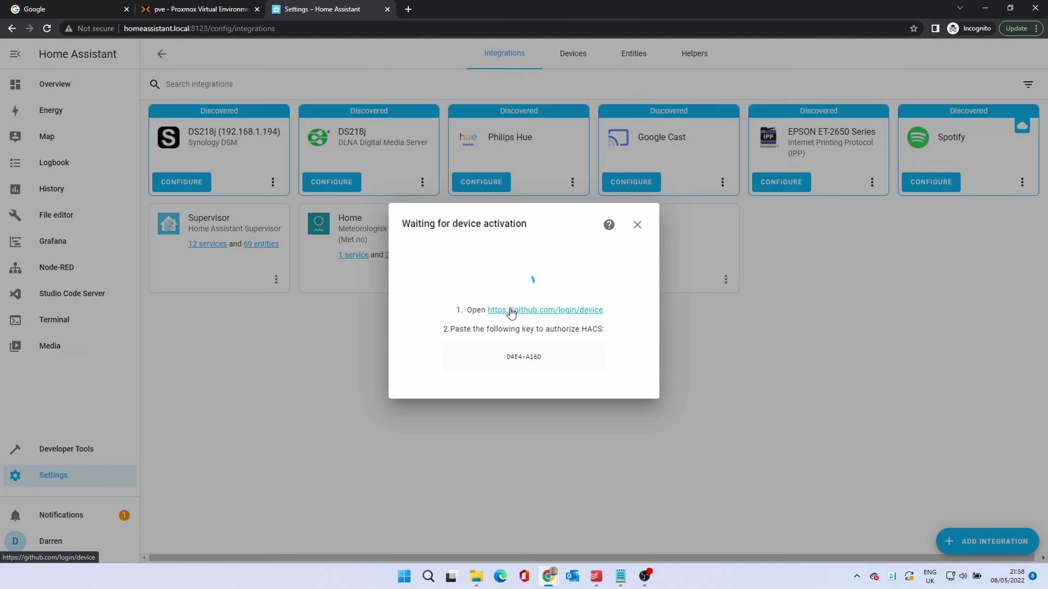
# - Authorize HACS on GitHub's device activation page with the displayed verification code, and finish the integration setup without assigning an area
pyautogui.rightClick(509, 310)
pyautogui.click(538, 317)
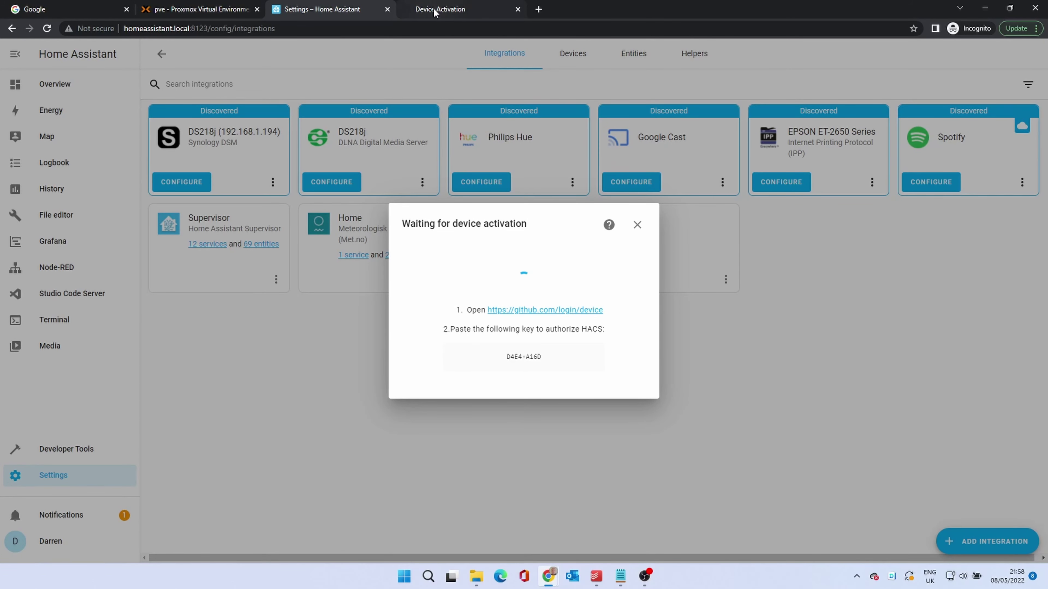
pyautogui.click(435, 11)
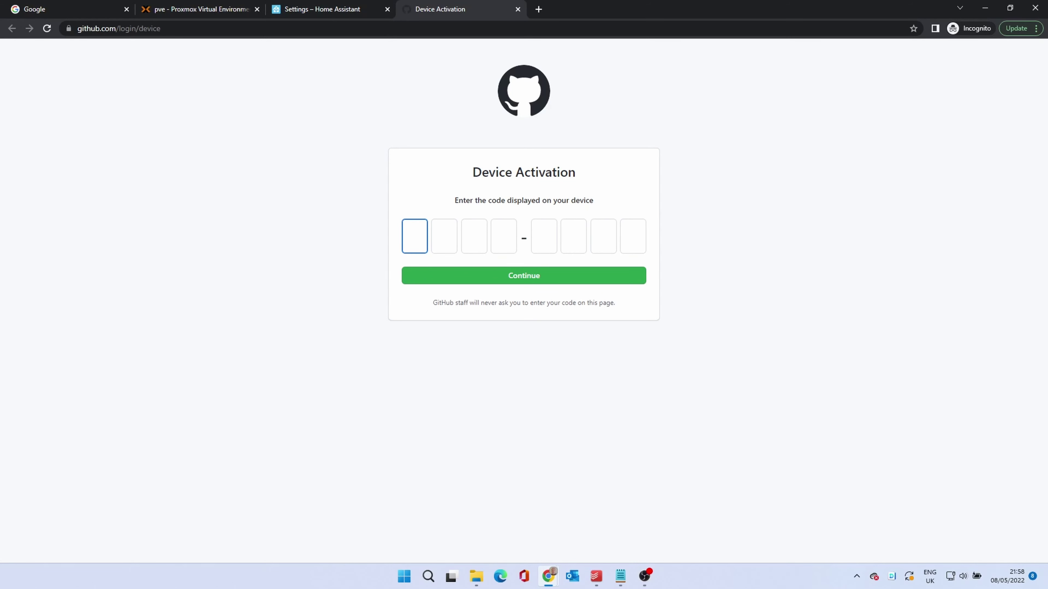
pyautogui.write('D4E4-A16D')
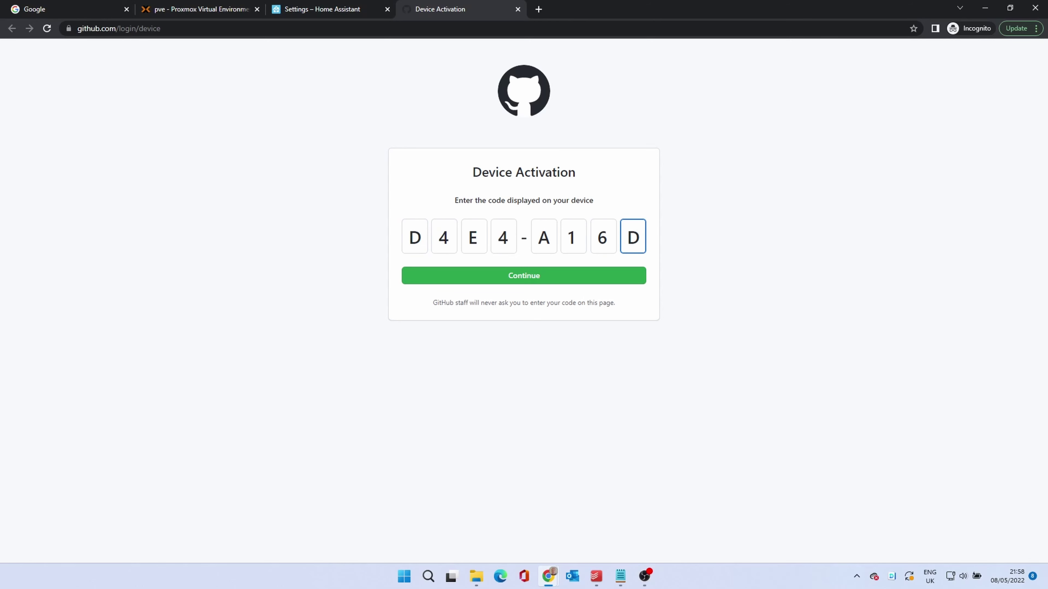
pyautogui.click(450, 275)
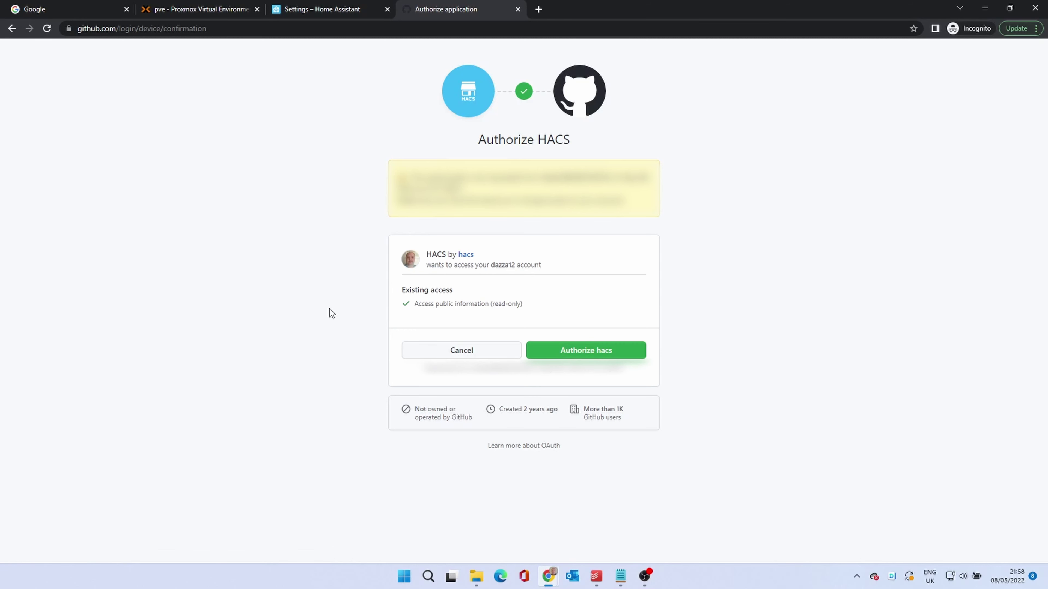
pyautogui.click(583, 351)
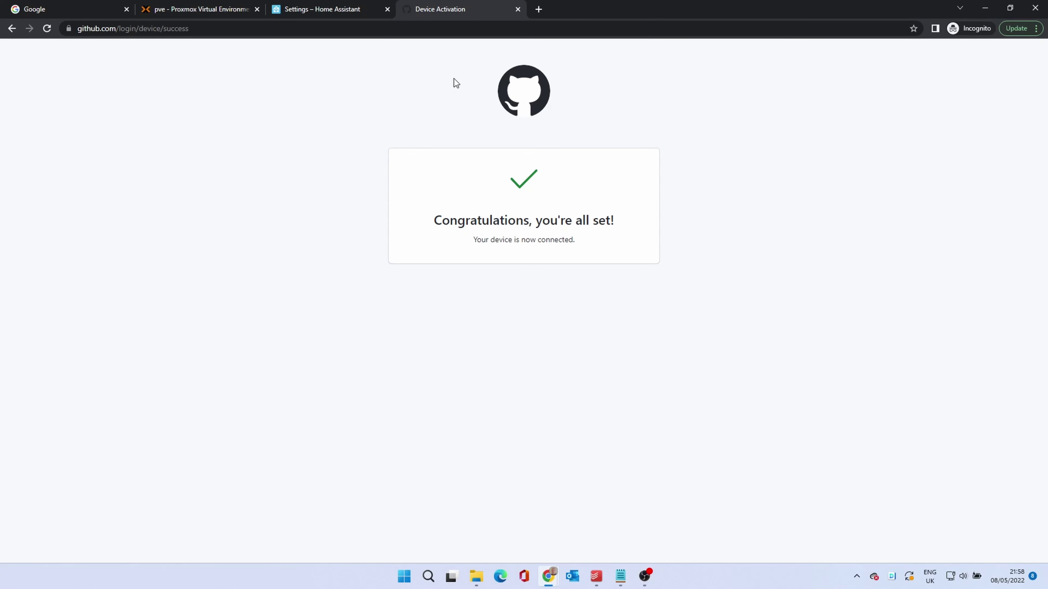
pyautogui.click(517, 9)
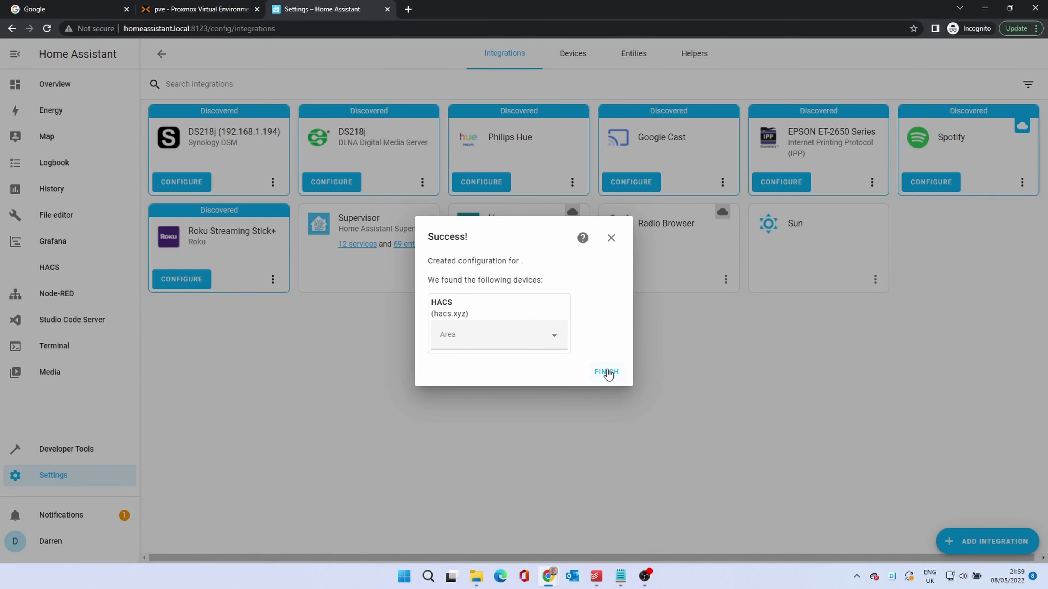
pyautogui.click(607, 372)
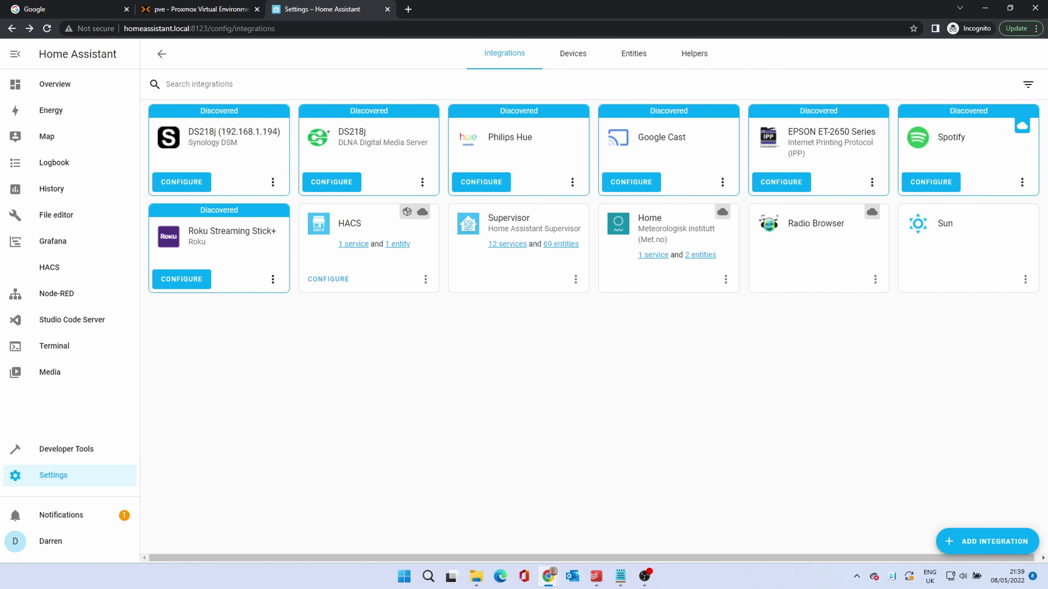
# - Look through the Integrations and Frontend sections of the HACS community store
pyautogui.click(46, 273)
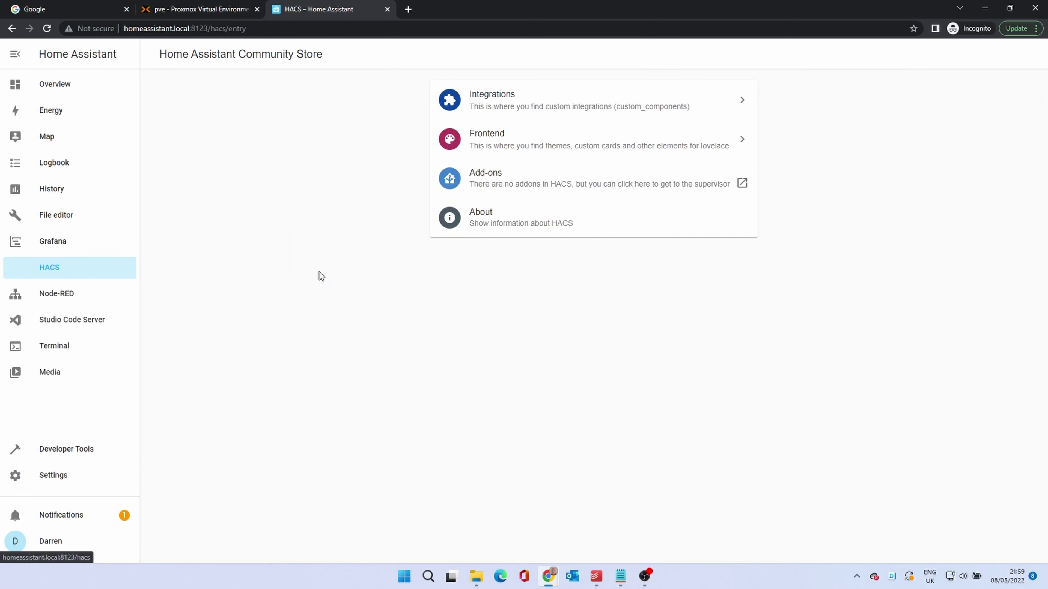
pyautogui.click(495, 101)
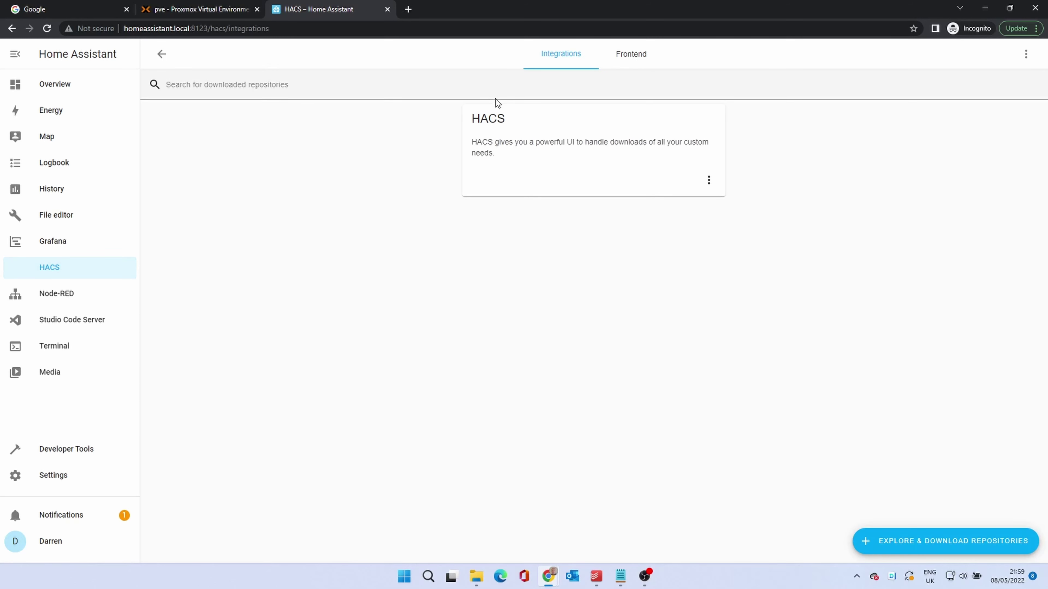
pyautogui.click(160, 62)
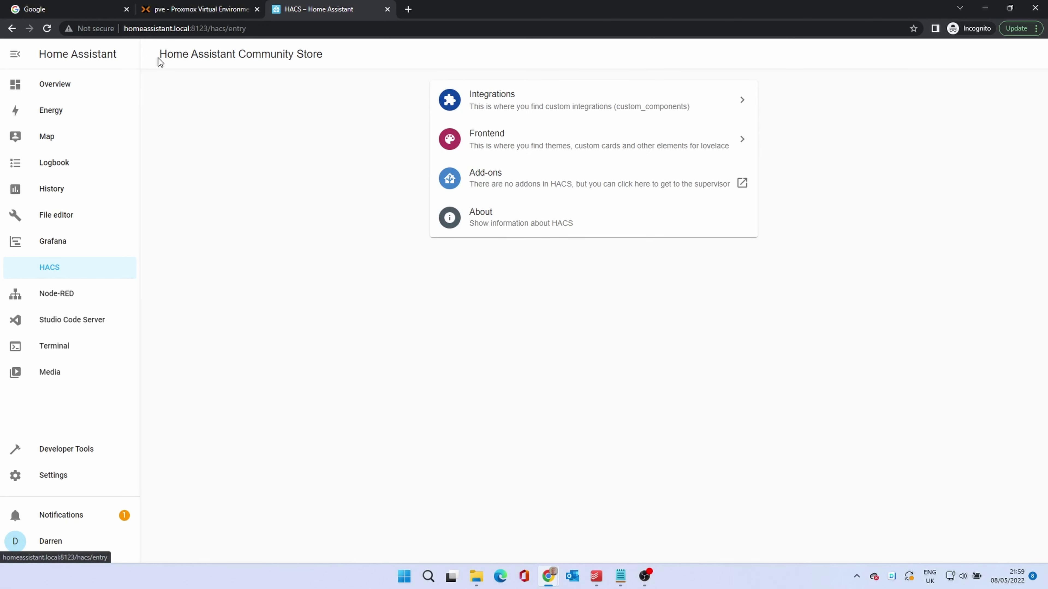
pyautogui.click(506, 141)
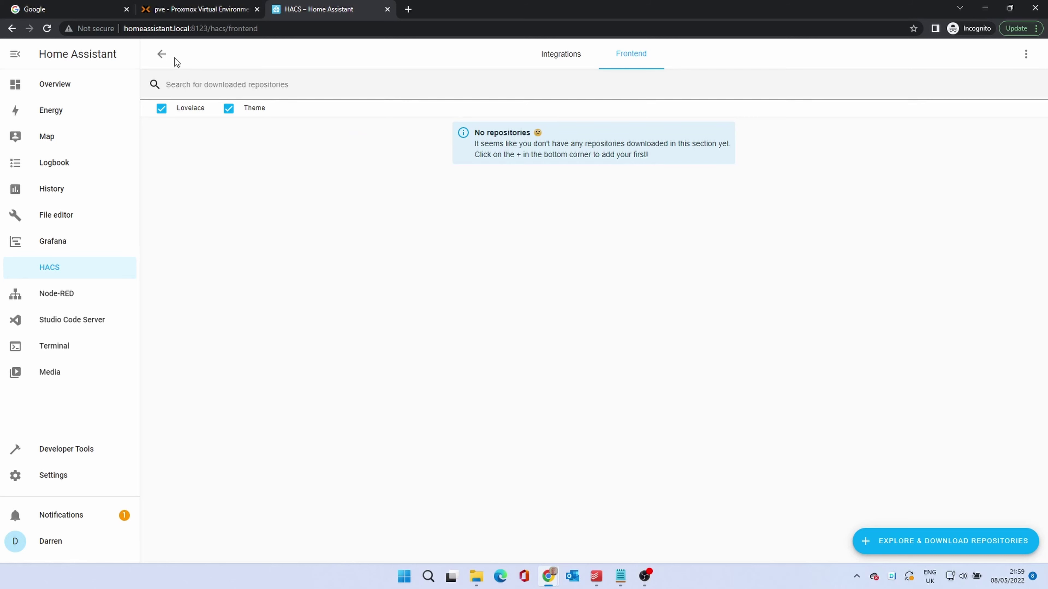
pyautogui.click(163, 57)
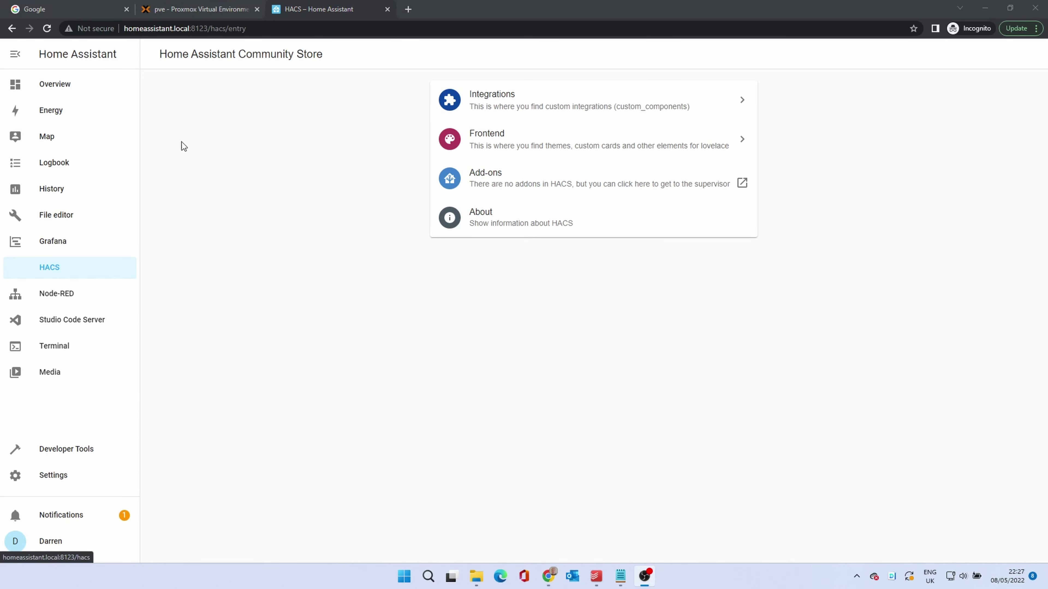
# - Search the HACS frontend repositories for "digital" and open the Digital Clock card's details
pyautogui.click(504, 136)
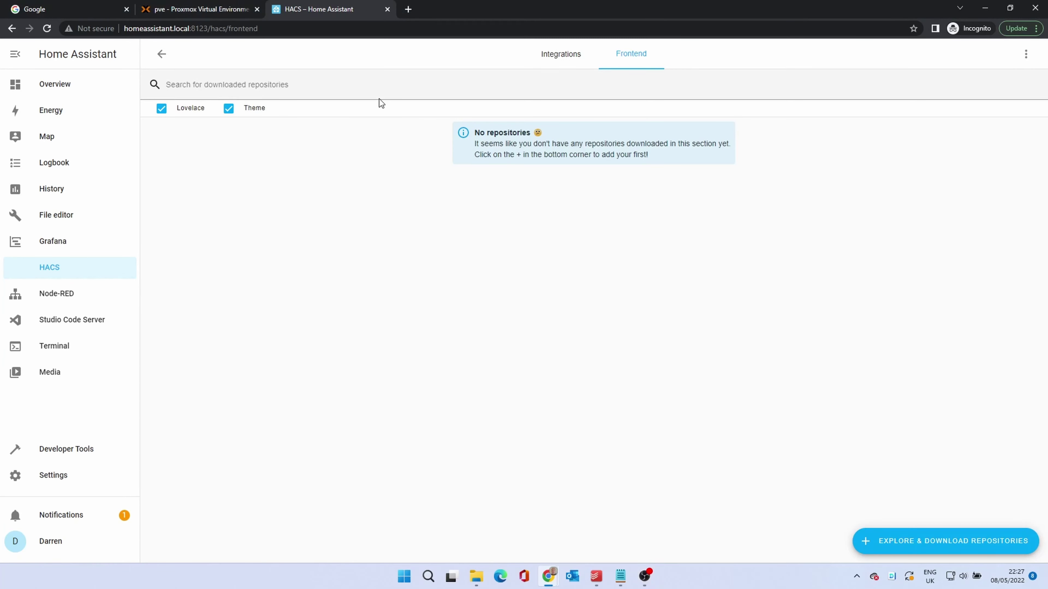
pyautogui.click(914, 539)
pyautogui.click(373, 119)
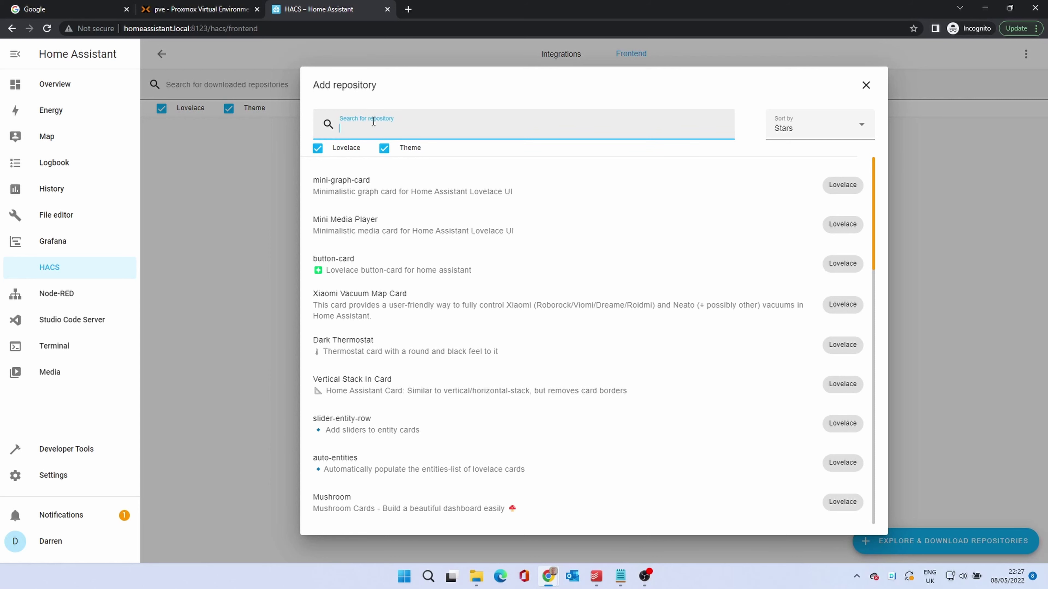
pyautogui.write('di')
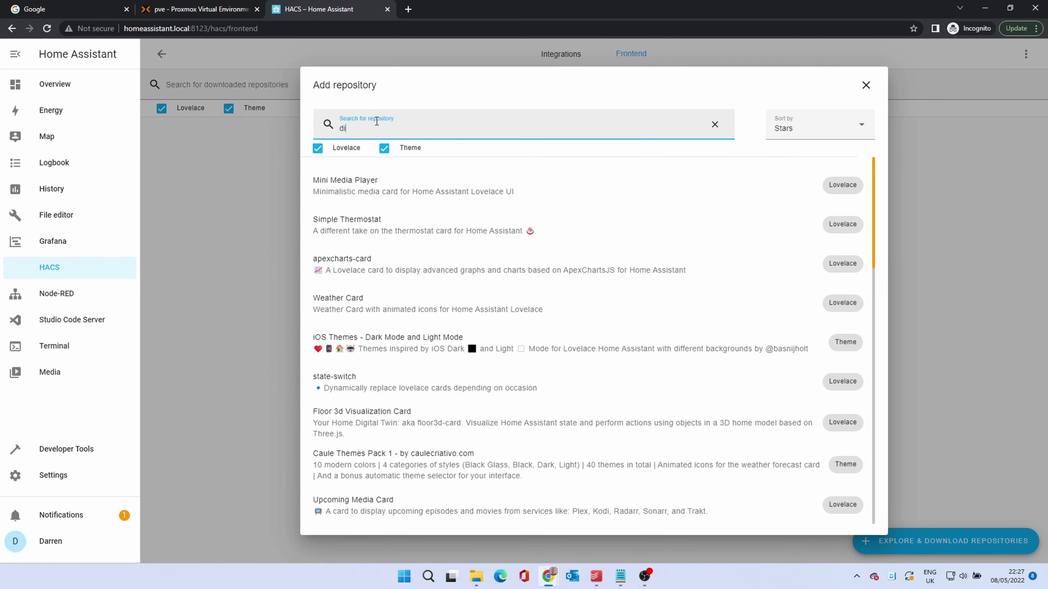
pyautogui.write('gital')
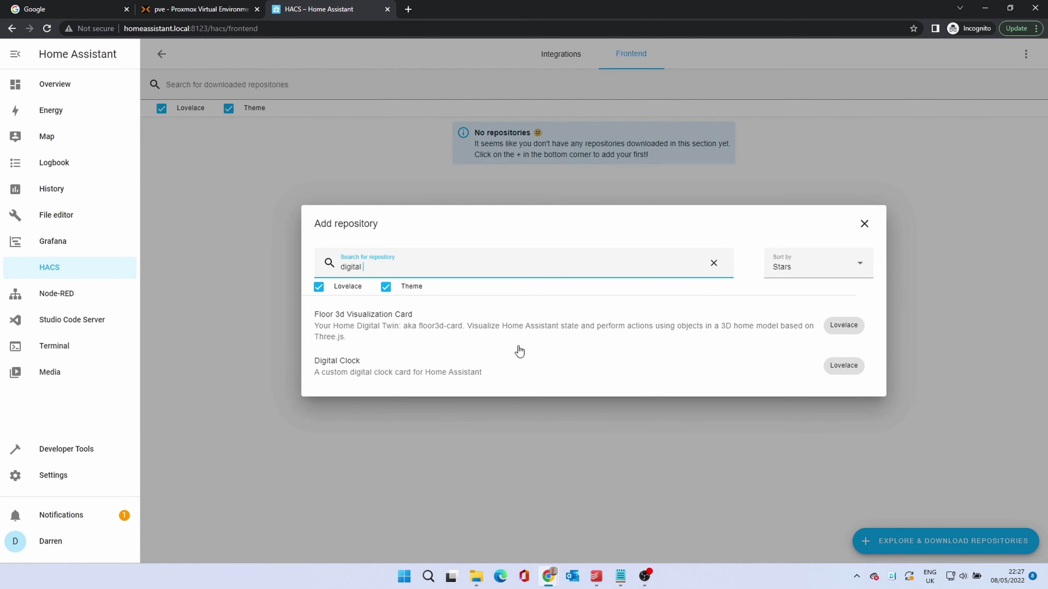
pyautogui.click(465, 368)
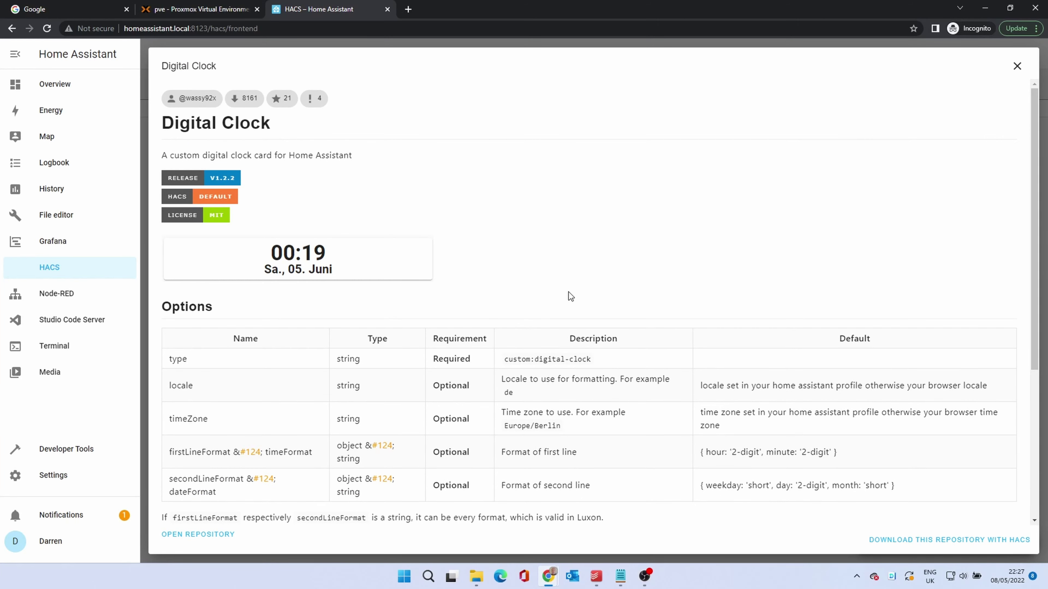
# - Download version v1.2.2 of the Digital Clock repository with HACS and reload the browser
pyautogui.scroll(-5, 569, 288)
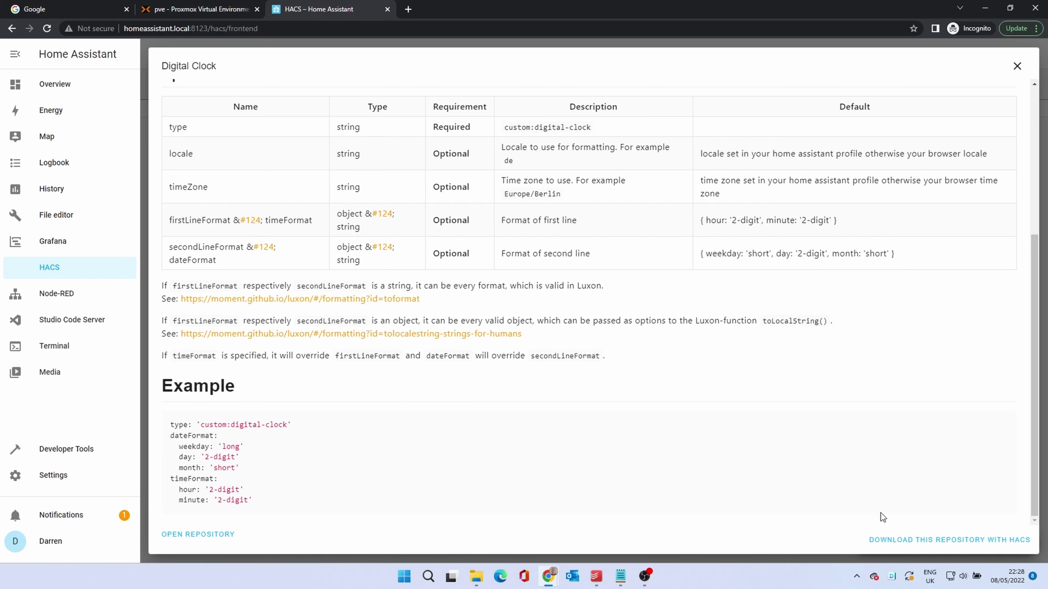
pyautogui.click(922, 539)
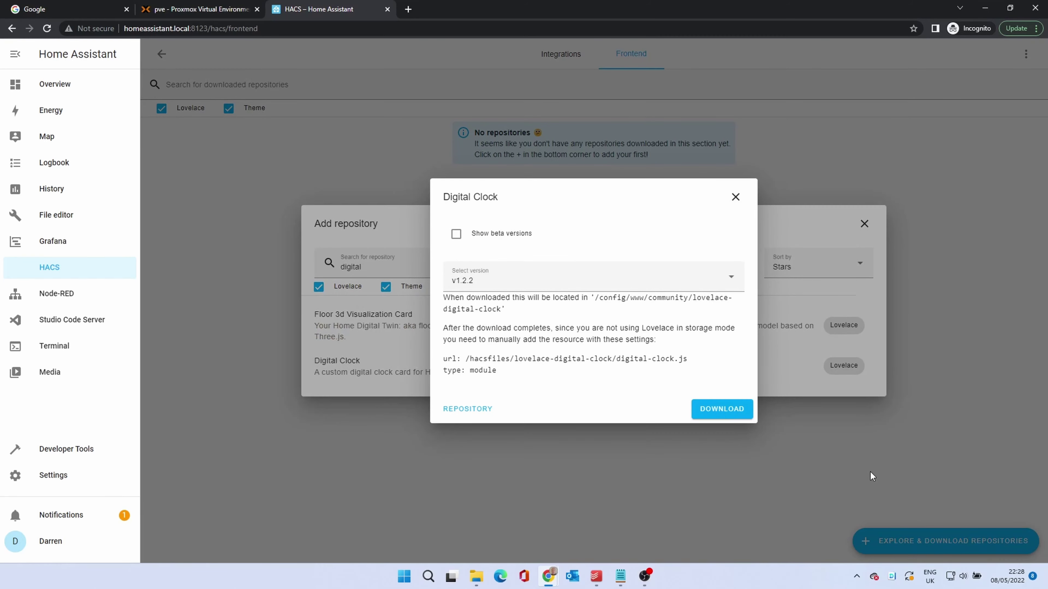
pyautogui.click(712, 412)
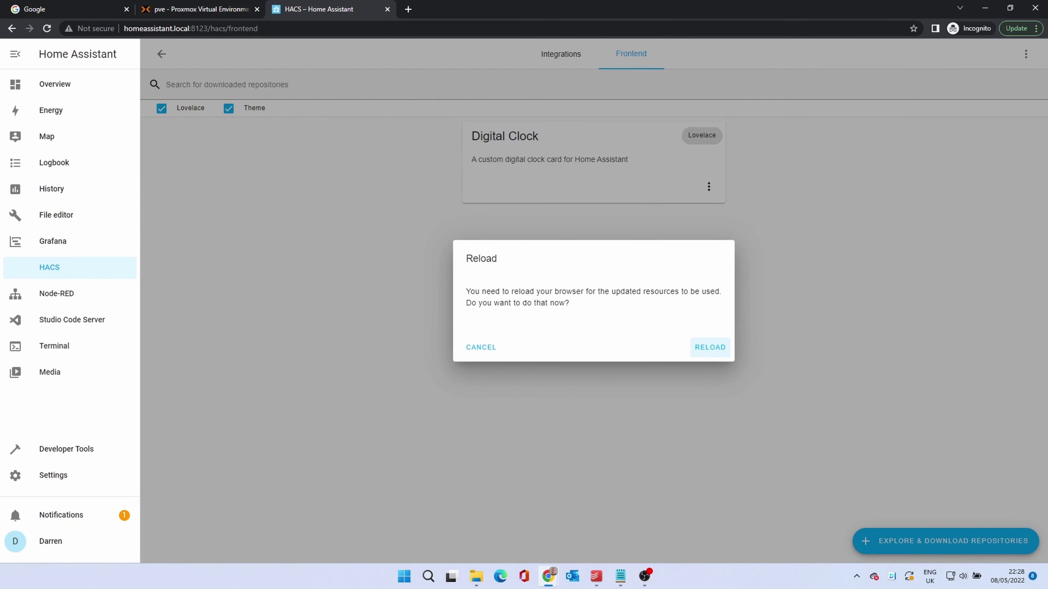
pyautogui.click(710, 351)
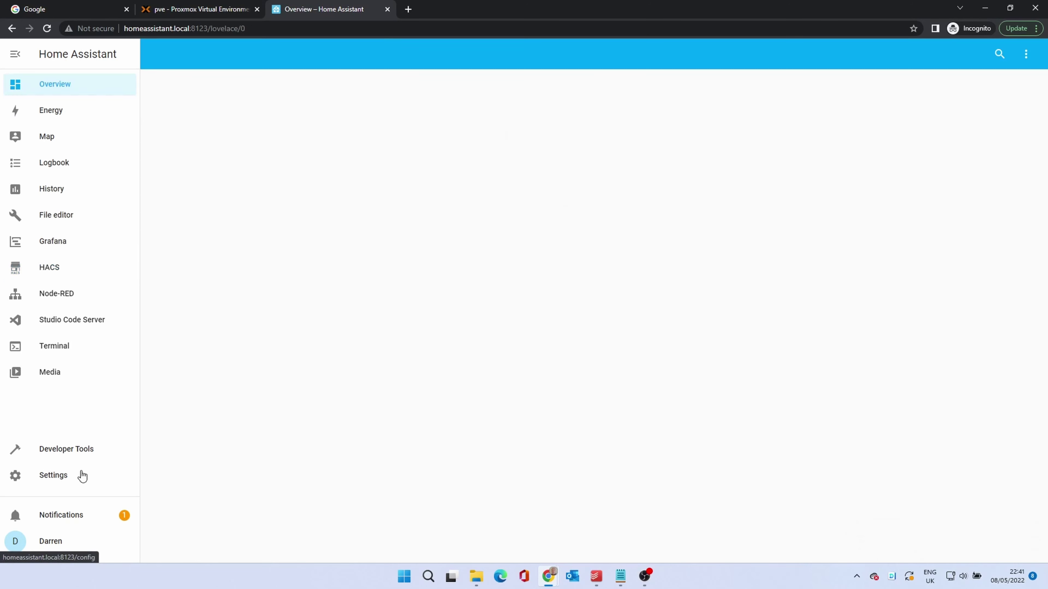
# - Create a new dashboard titled "Test" with the icon mdi:view-dashboard in the dashboard settings
pyautogui.click(85, 475)
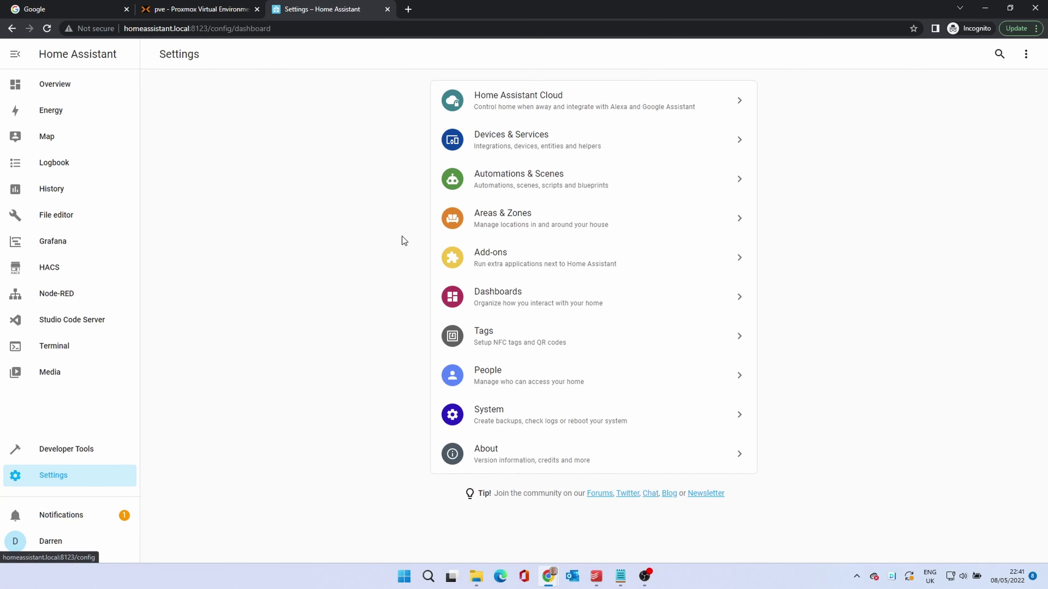
pyautogui.click(520, 298)
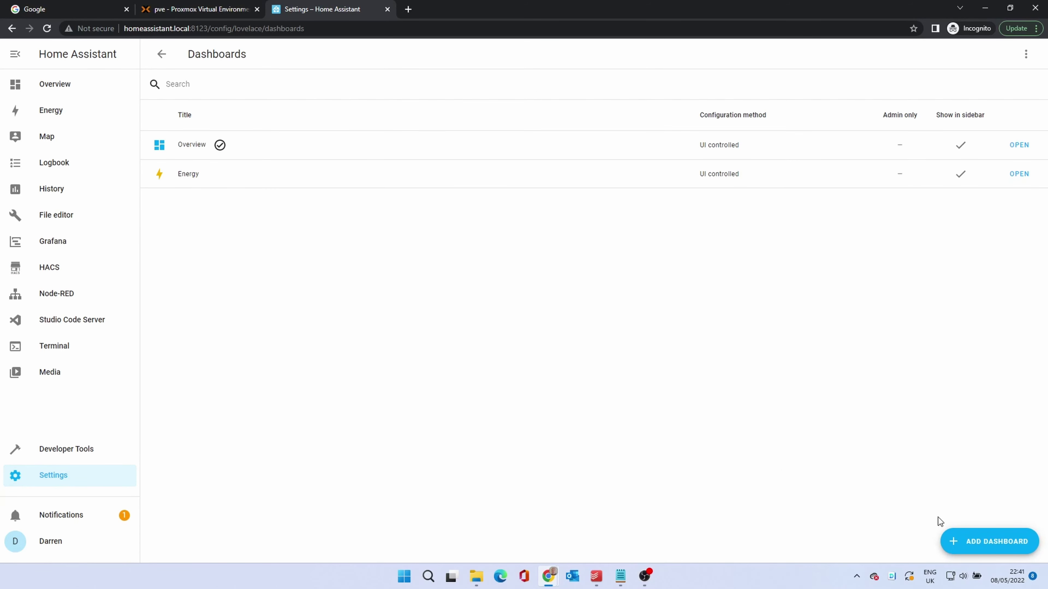
pyautogui.click(991, 540)
pyautogui.click(475, 220)
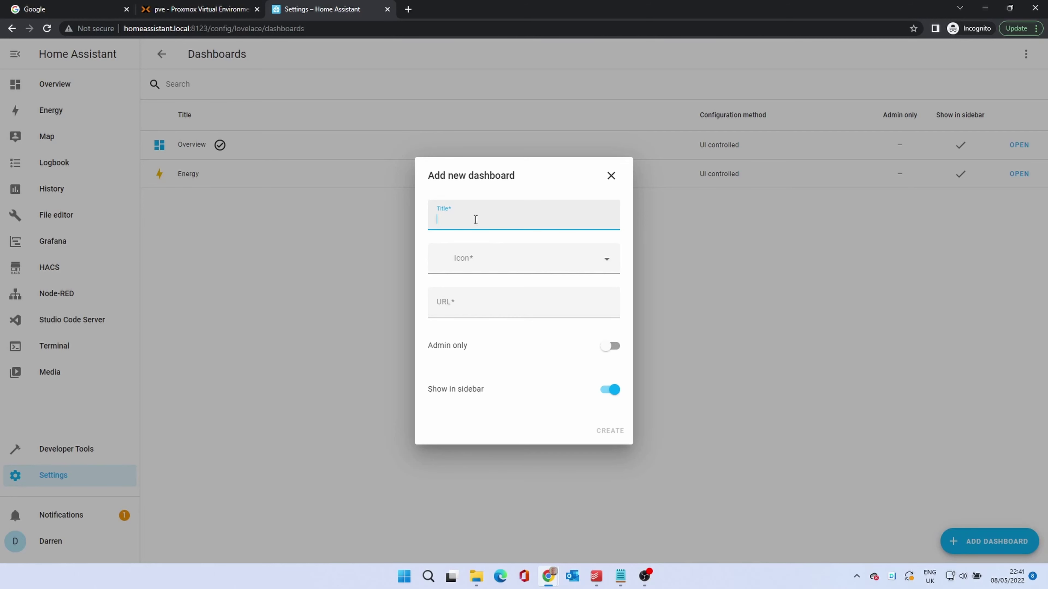
pyautogui.write('Tes')
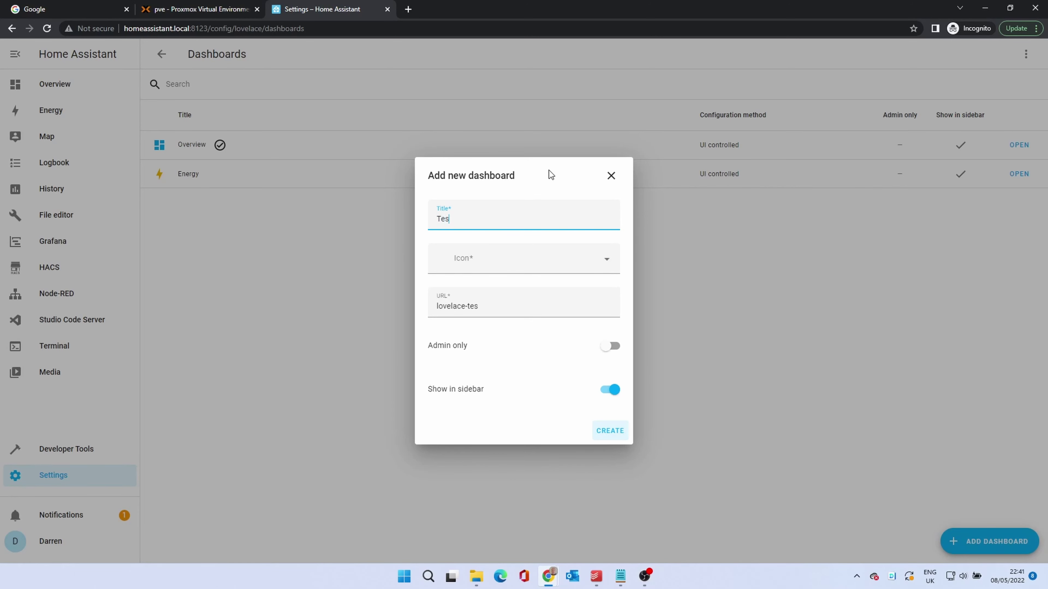
pyautogui.write('t')
pyautogui.press('Tab')
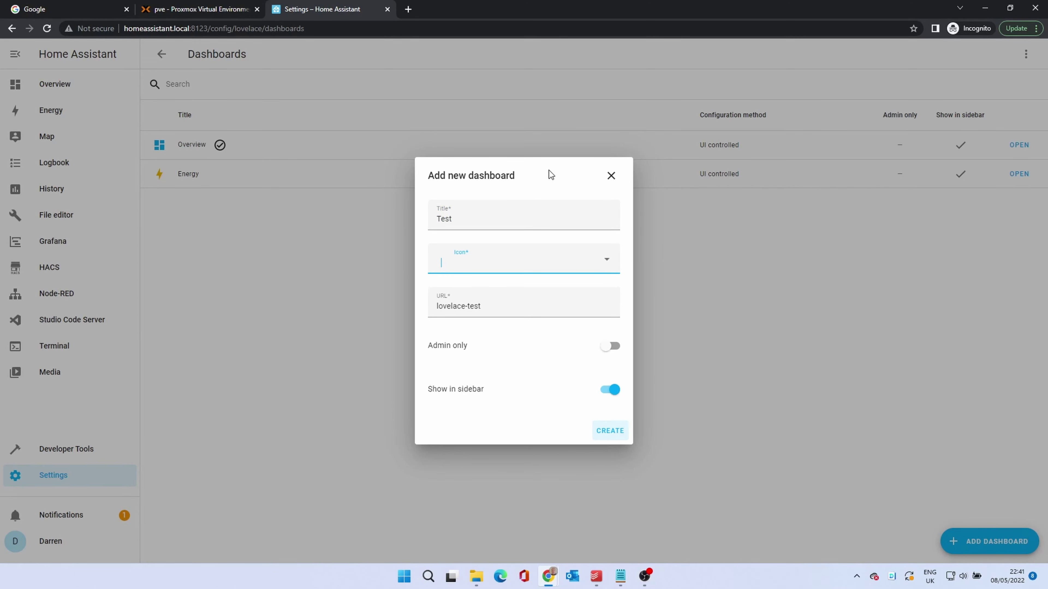
pyautogui.click(606, 259)
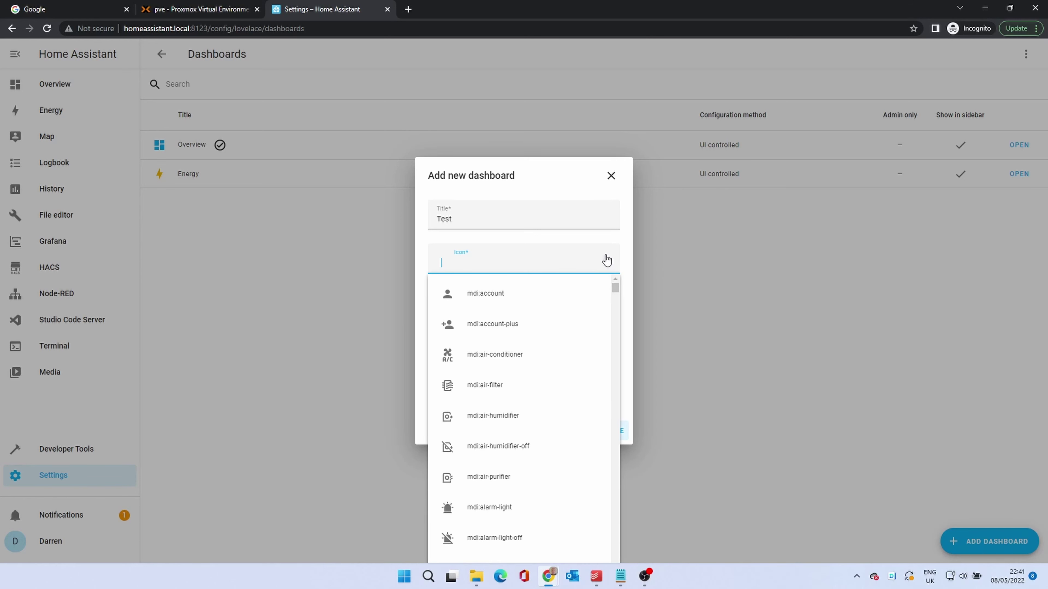
pyautogui.write('das')
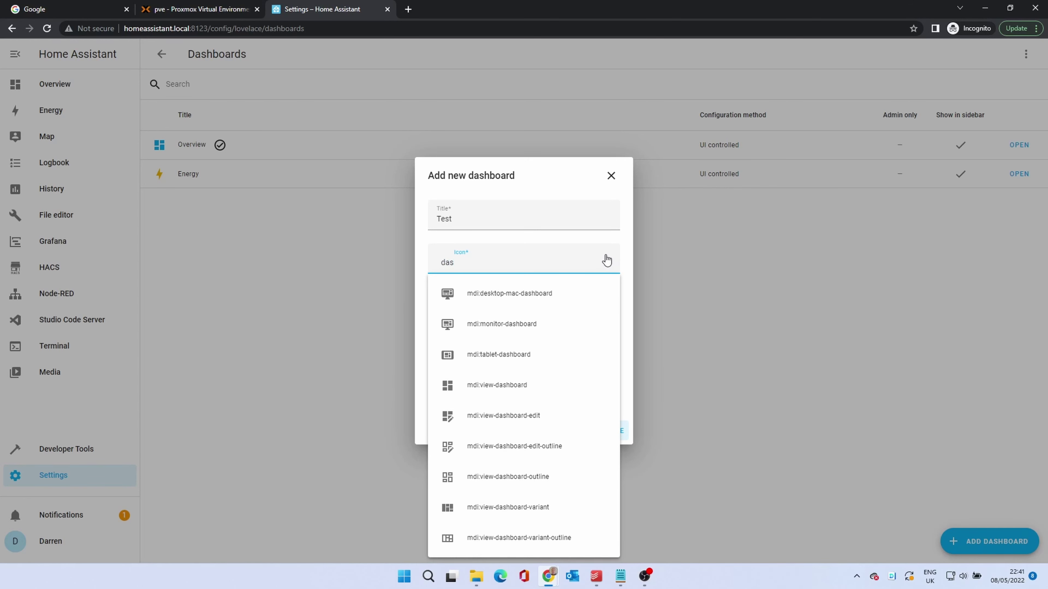
pyautogui.click(529, 385)
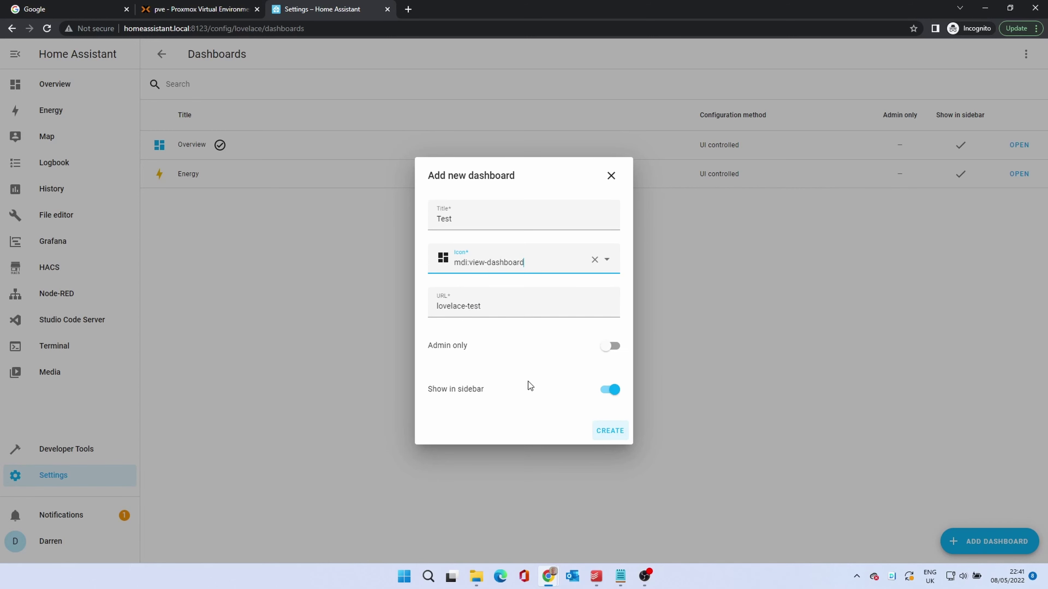
pyautogui.click(605, 432)
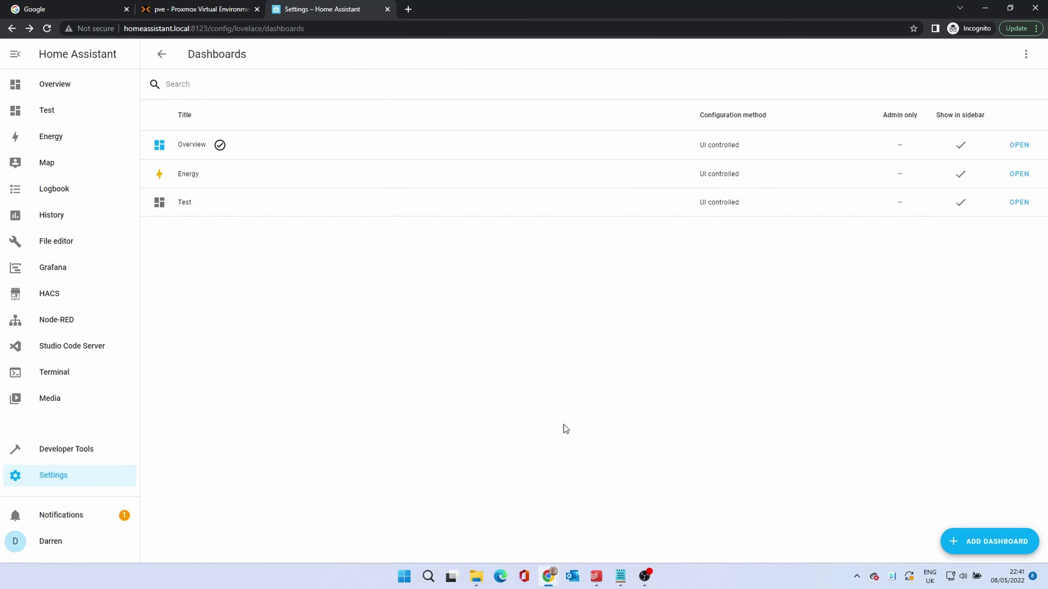
# - Open the Test dashboard for editing and take control of it, keeping its existing cards
pyautogui.click(56, 112)
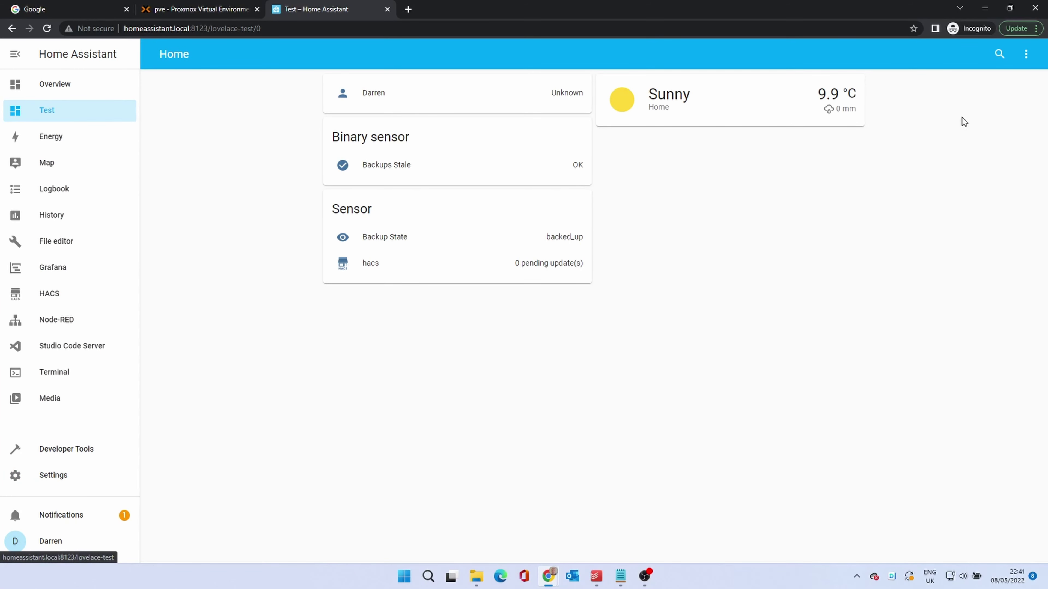
pyautogui.click(1026, 54)
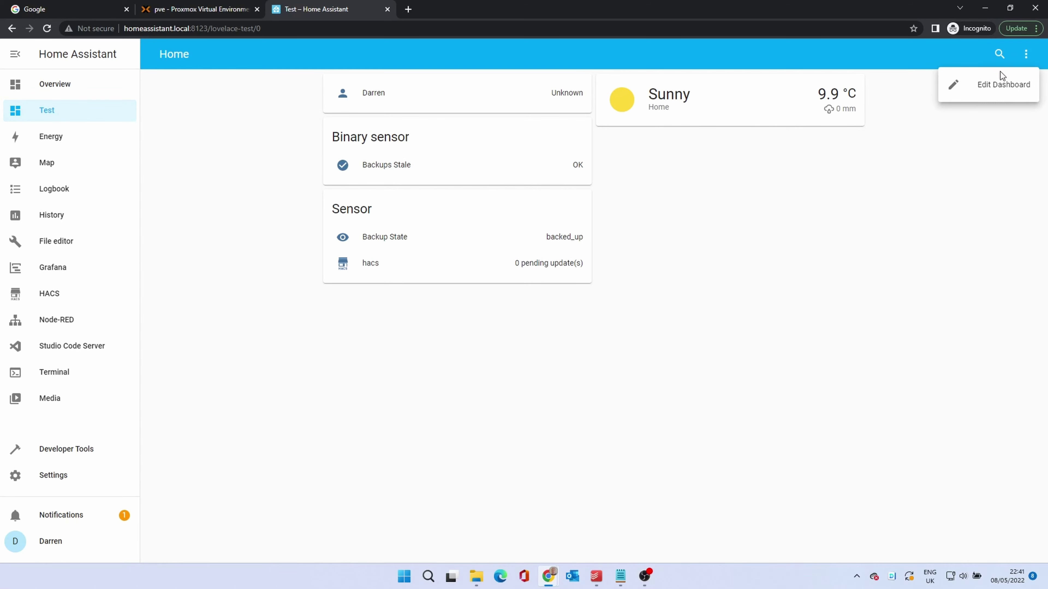
pyautogui.click(990, 85)
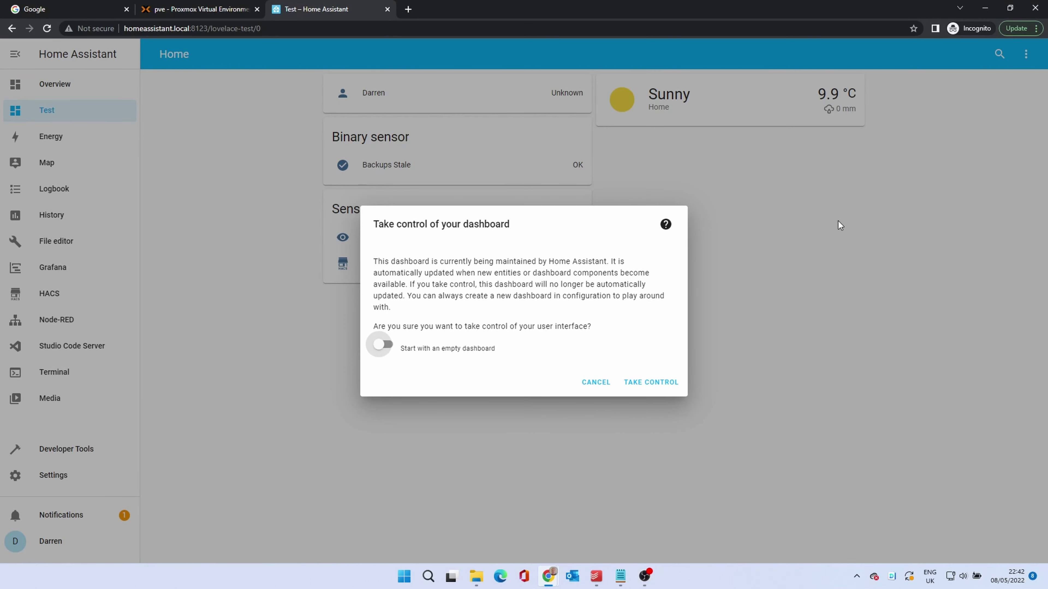
pyautogui.click(660, 383)
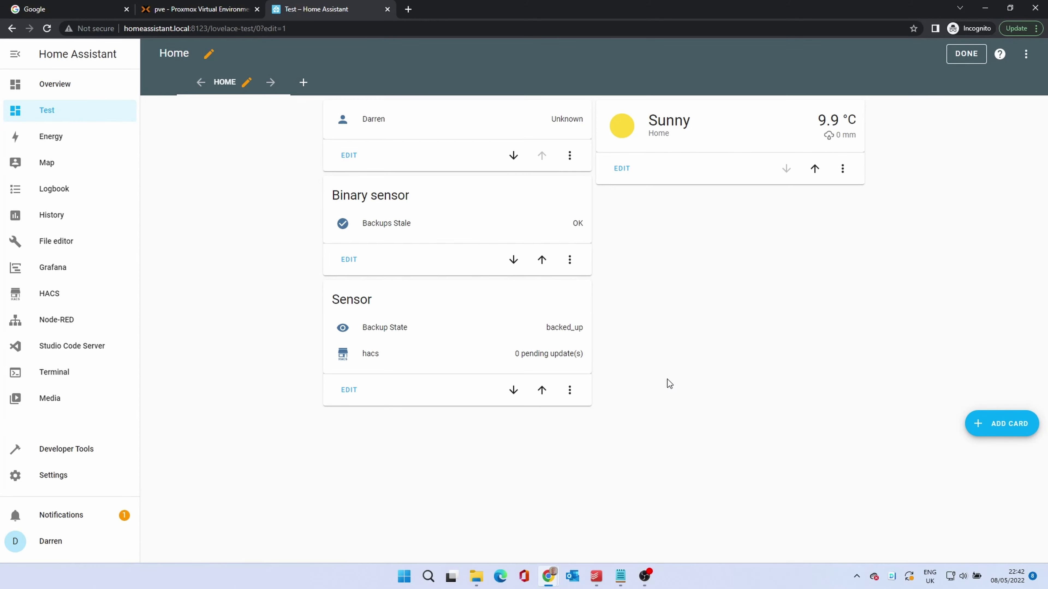
# - Add the Custom: DigitalClock card with its default configuration to the Test dashboard's Home view and finish editing the dashboard
pyautogui.click(987, 420)
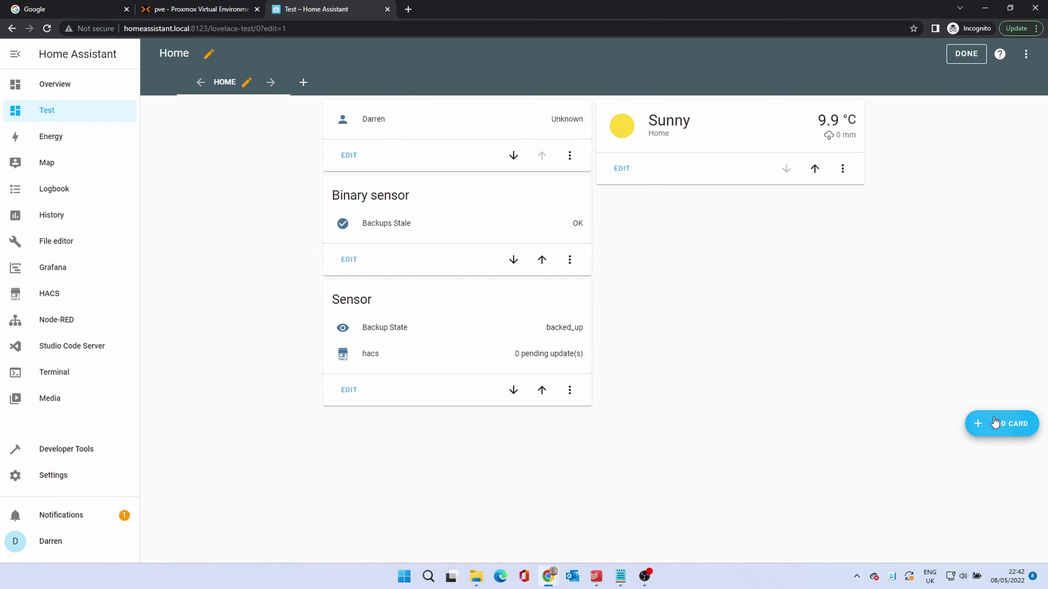
pyautogui.scroll(-8, 728, 347)
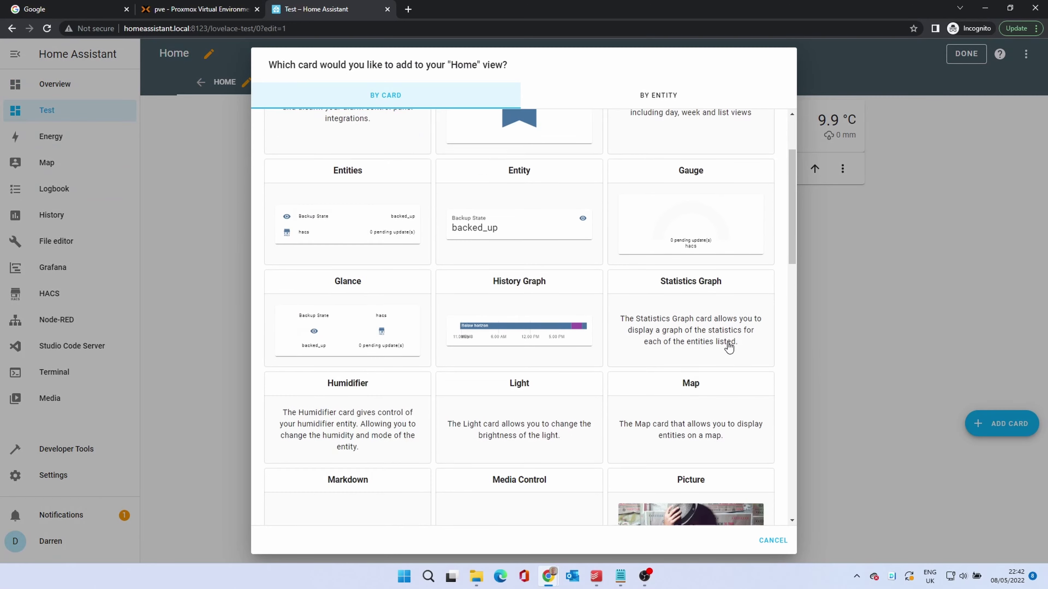
pyautogui.scroll(-12, 728, 348)
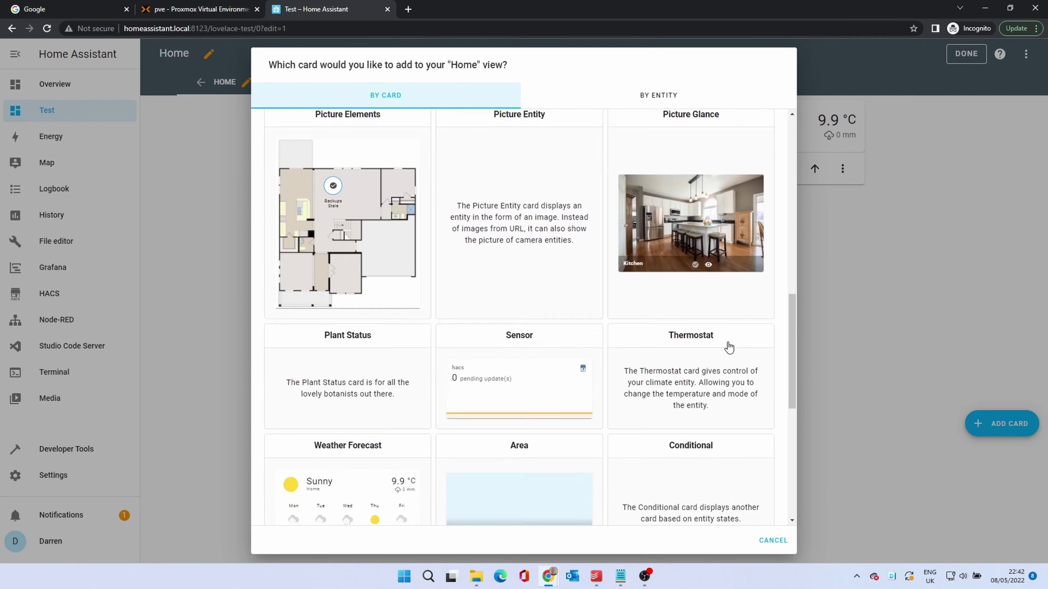
pyautogui.scroll(-4, 729, 348)
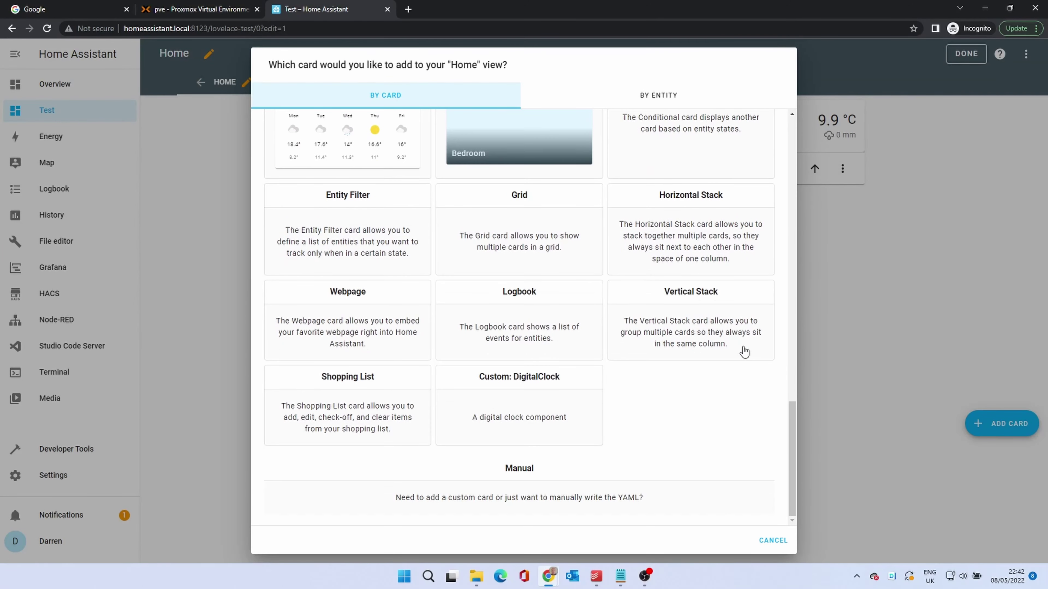
pyautogui.click(513, 407)
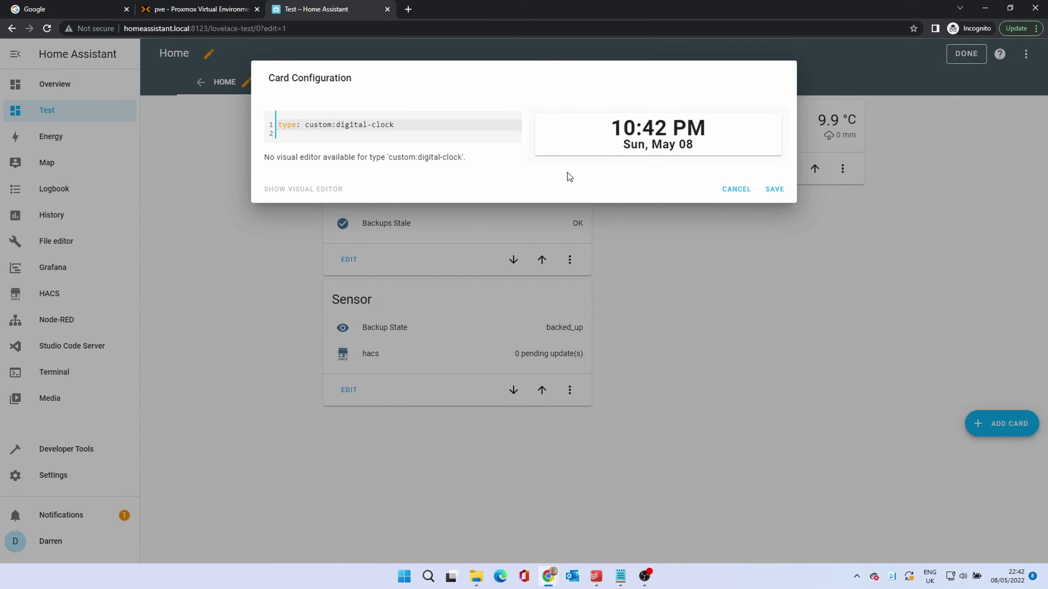
pyautogui.click(775, 190)
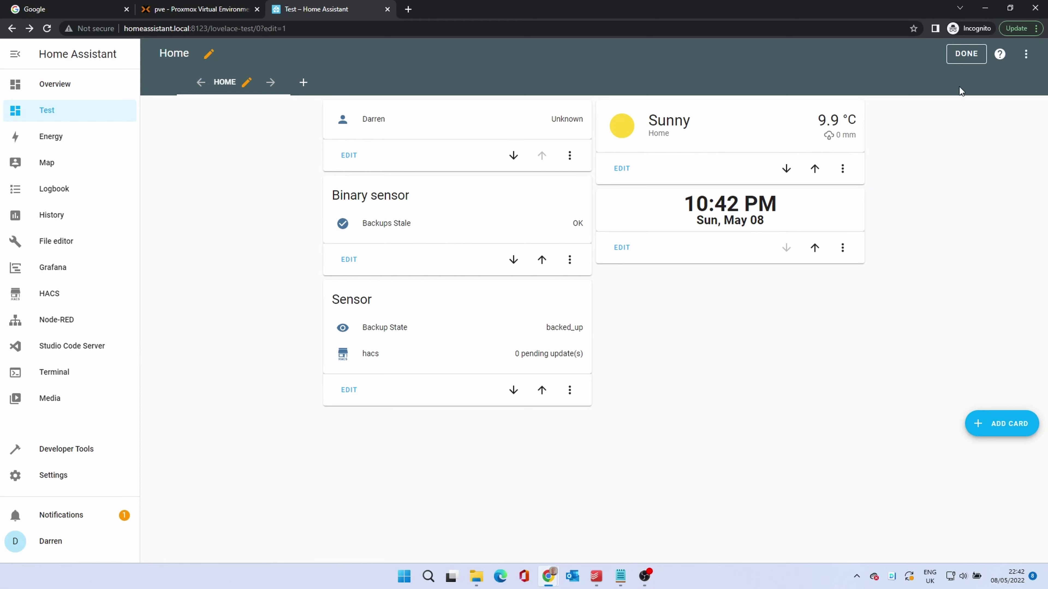
pyautogui.click(964, 57)
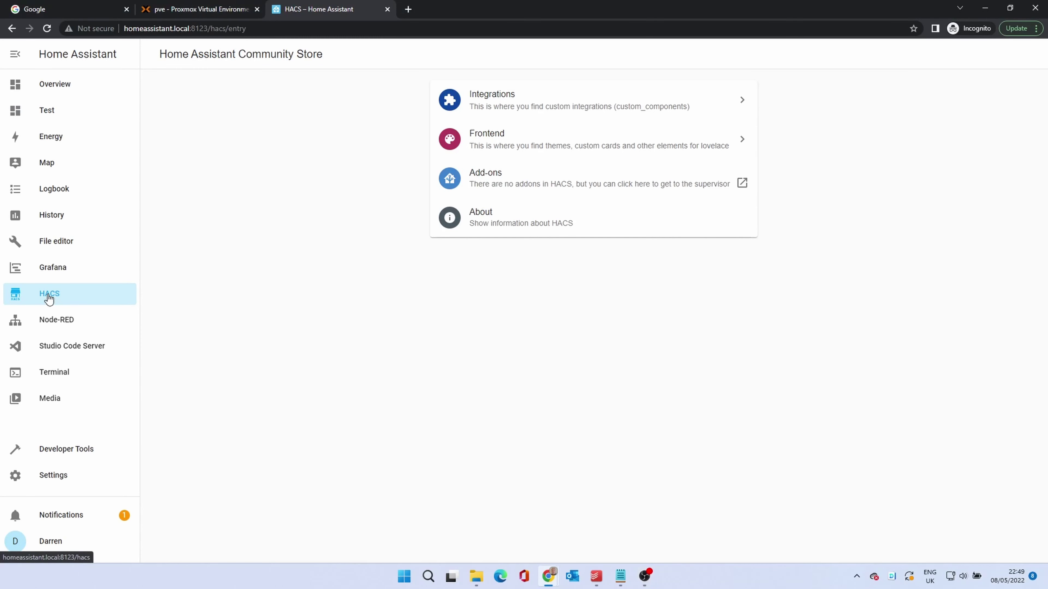
# - Browse the HACS integration repositories available for download and open the Garbage Collection details
pyautogui.click(494, 109)
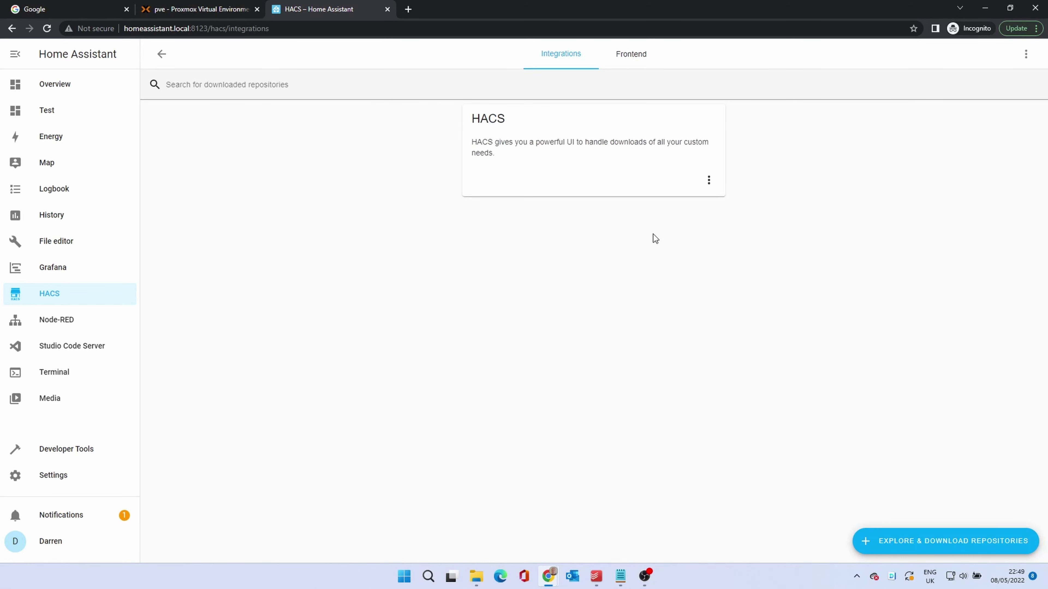
pyautogui.click(972, 543)
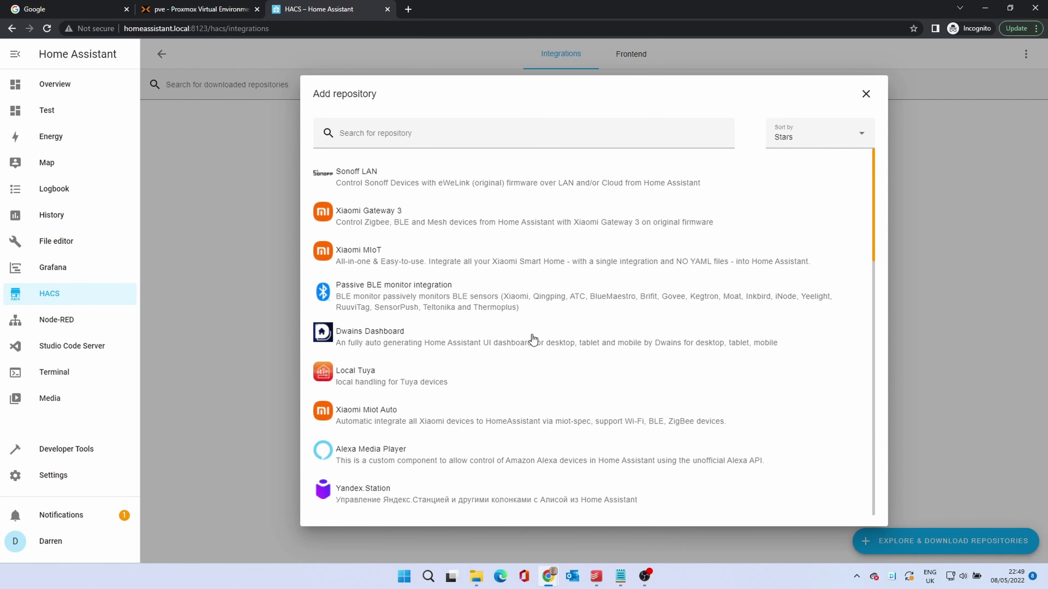
pyautogui.scroll(-14, 533, 338)
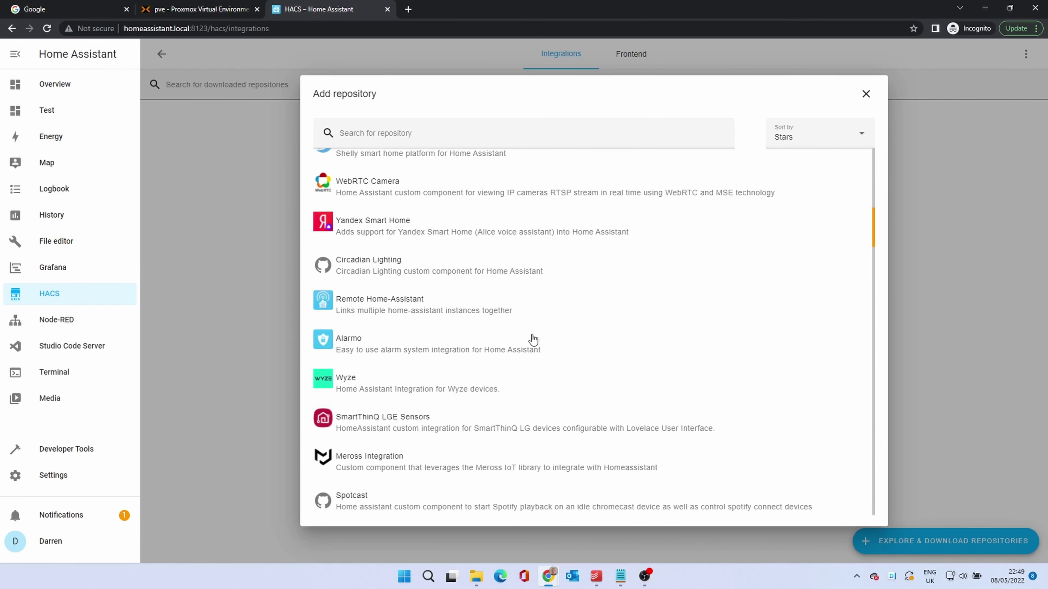
pyautogui.scroll(-5, 532, 339)
pyautogui.scroll(5, 532, 339)
pyautogui.scroll(-10, 533, 340)
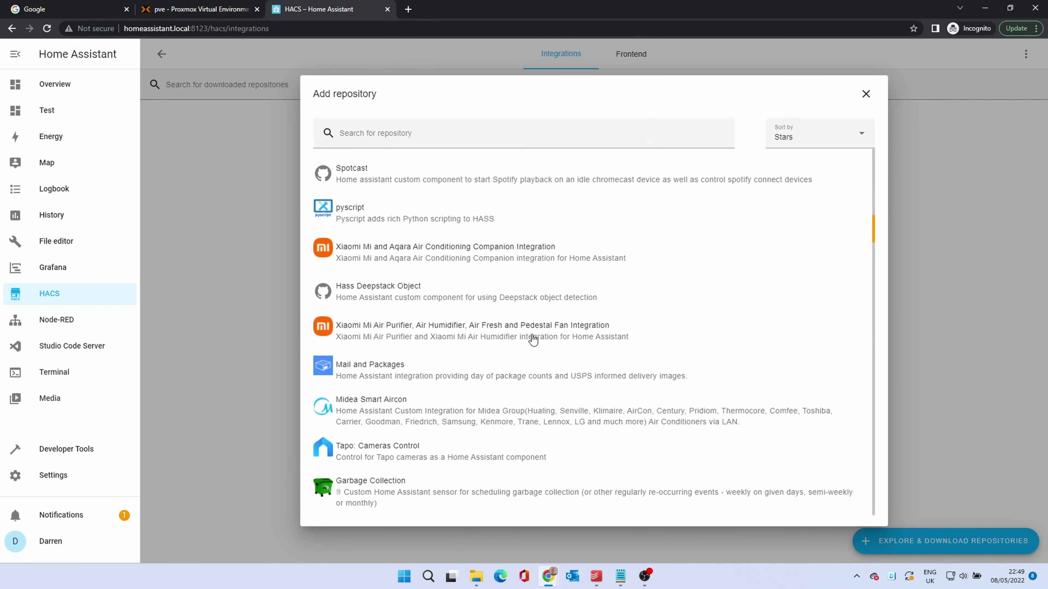
pyautogui.scroll(-2, 533, 339)
pyautogui.scroll(-2, 533, 340)
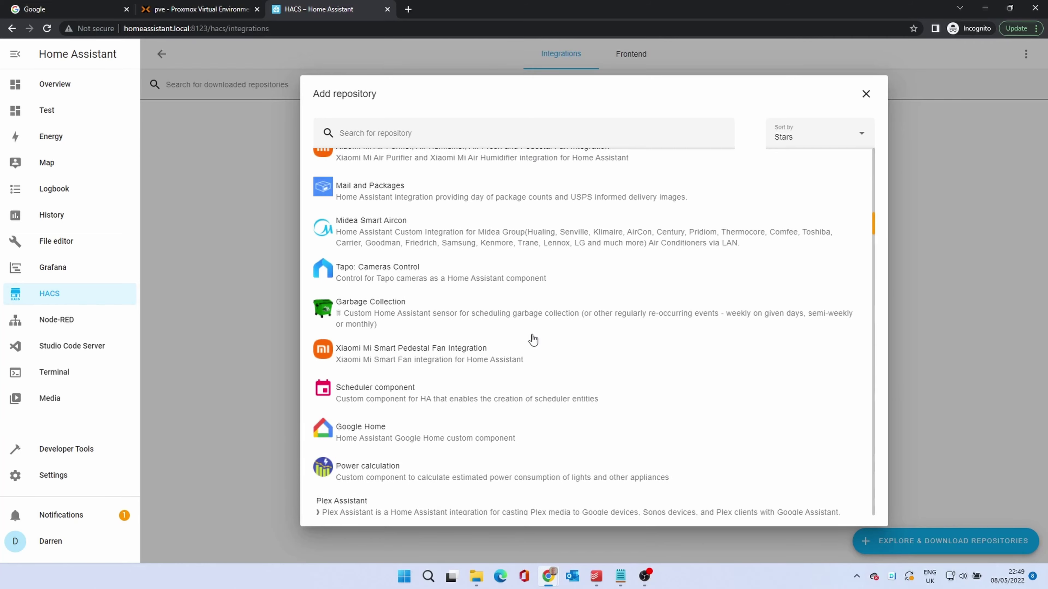
pyautogui.scroll(-2, 533, 340)
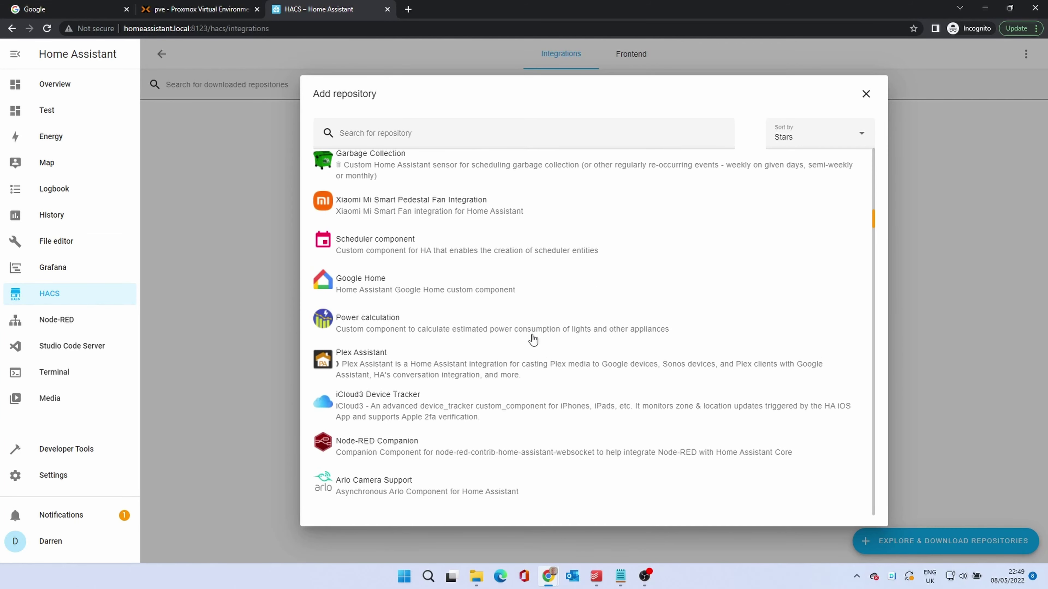
pyautogui.scroll(2, 533, 340)
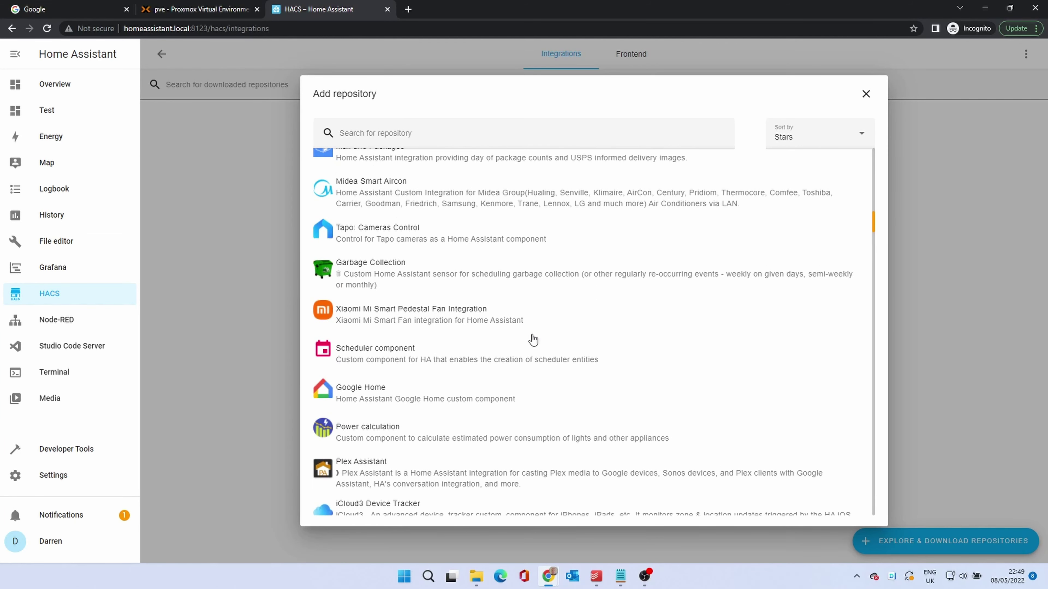
pyautogui.click(529, 281)
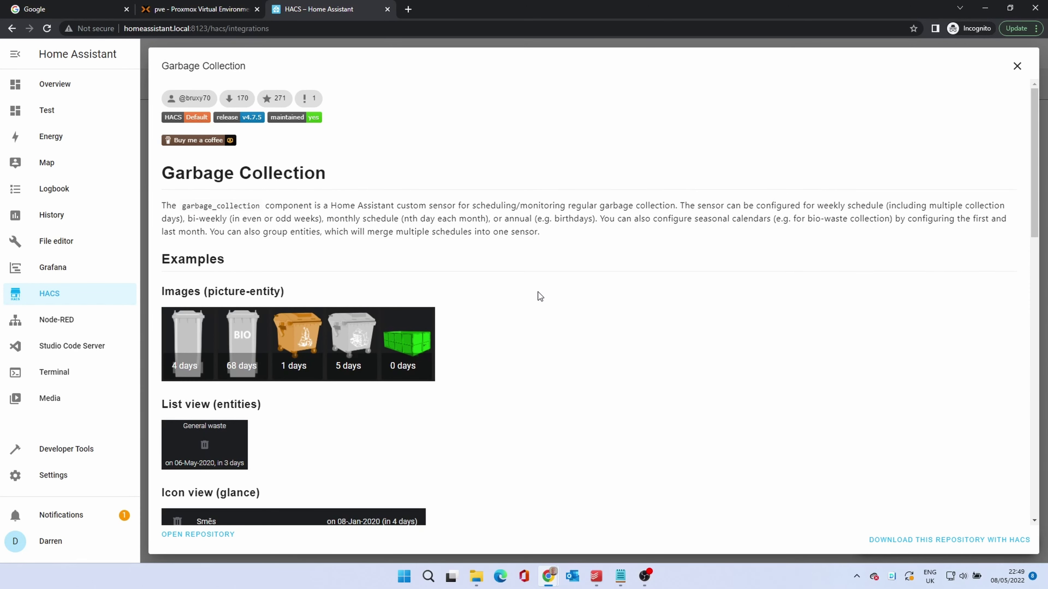
# - Read through the Garbage Collection documentation and download version 4.7.5 of the repository with HACS
pyautogui.scroll(-6, 538, 294)
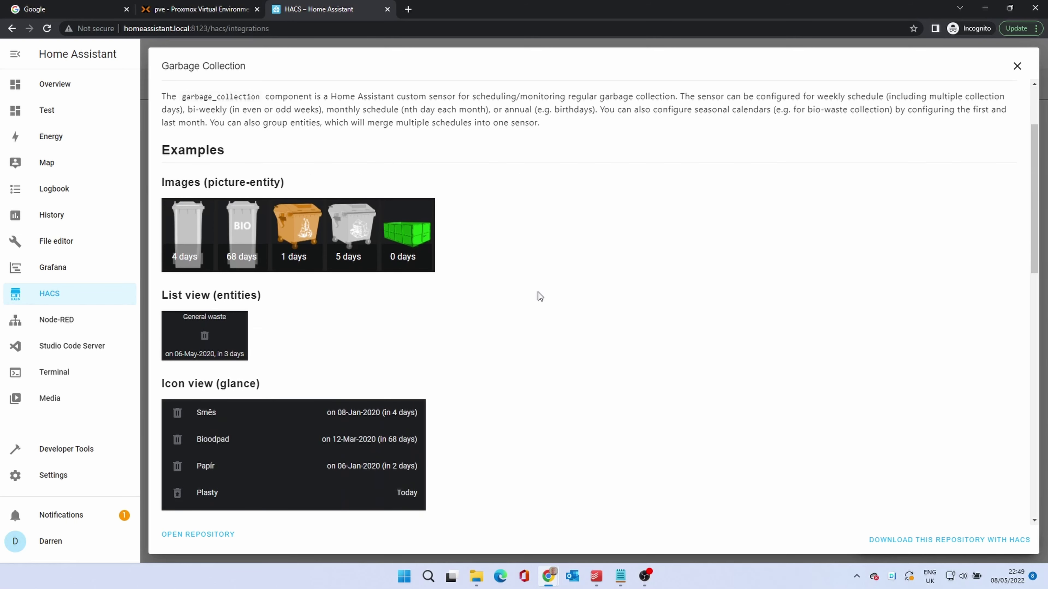
pyautogui.scroll(-3, 538, 292)
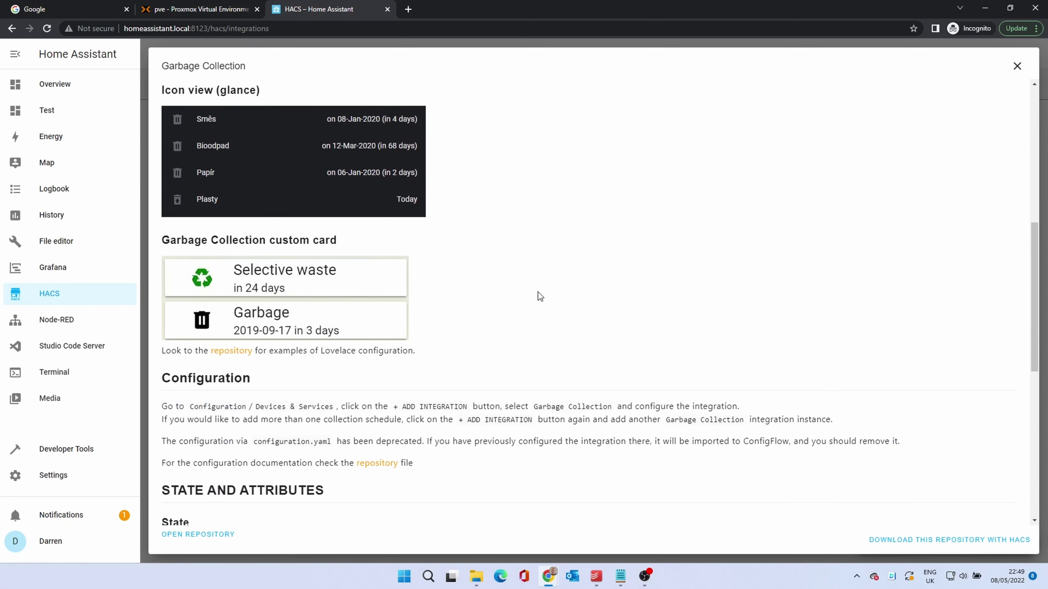
pyautogui.scroll(-2, 538, 292)
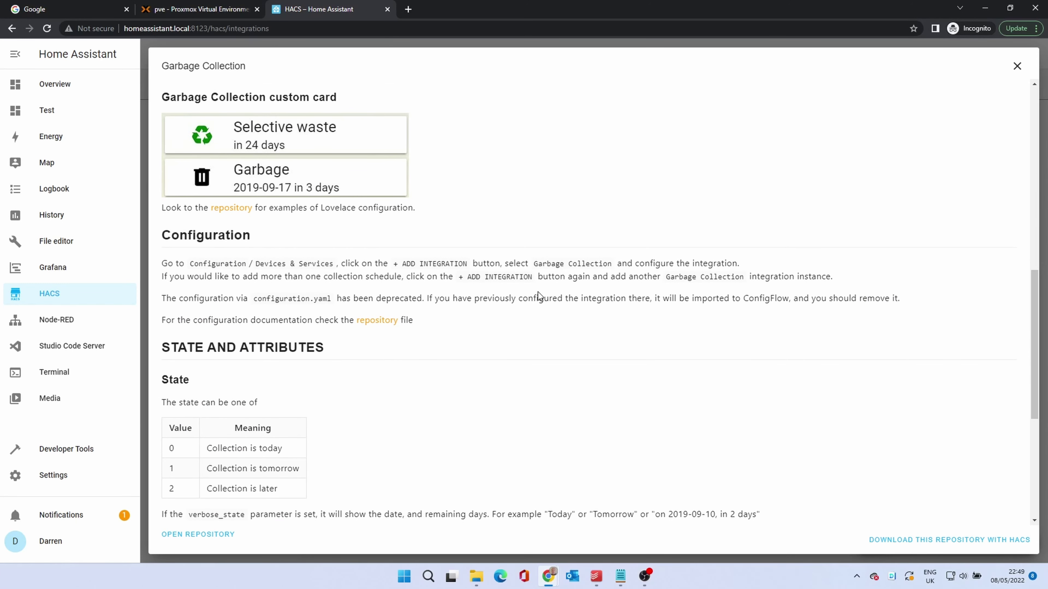
pyautogui.scroll(-2, 538, 294)
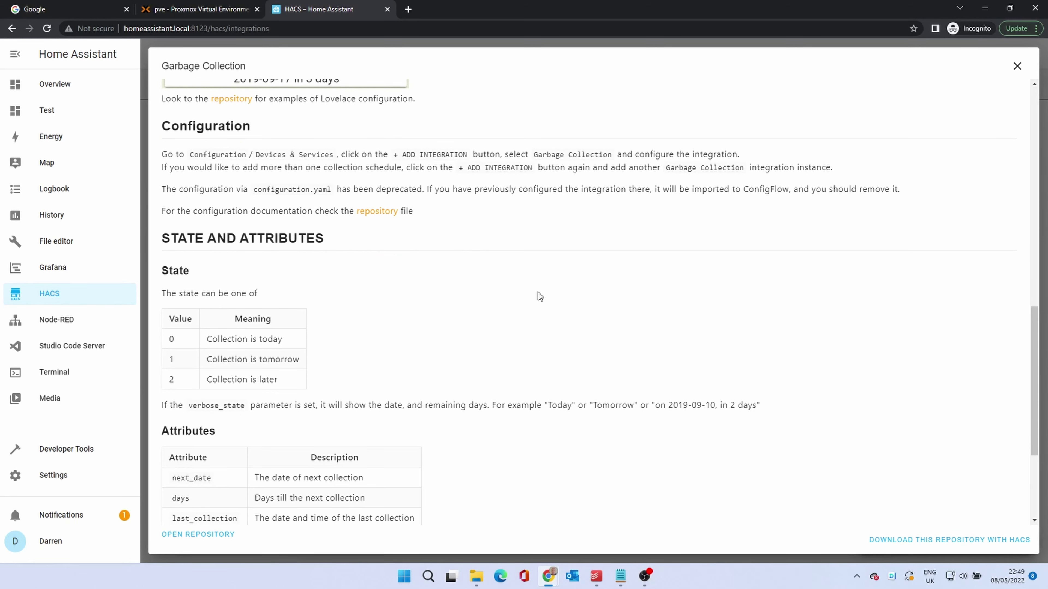
pyautogui.scroll(-2, 538, 292)
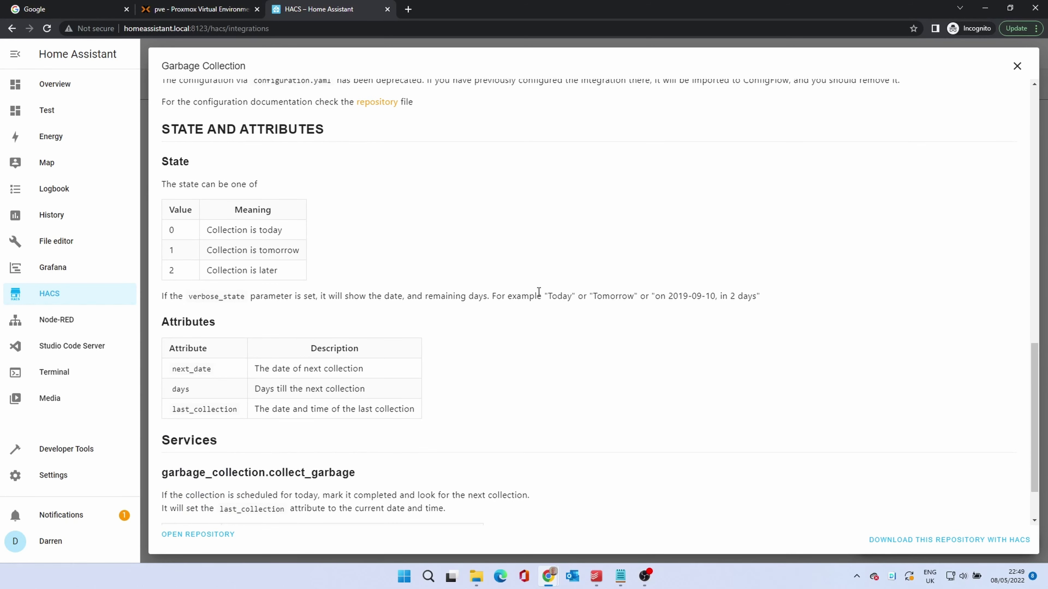
pyautogui.scroll(-2, 538, 291)
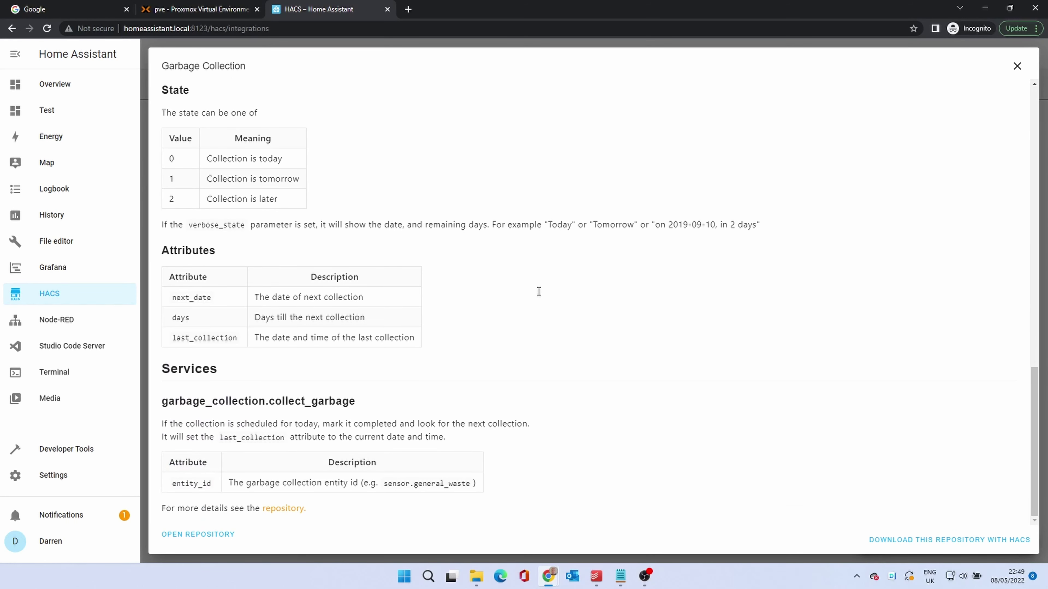
pyautogui.click(945, 540)
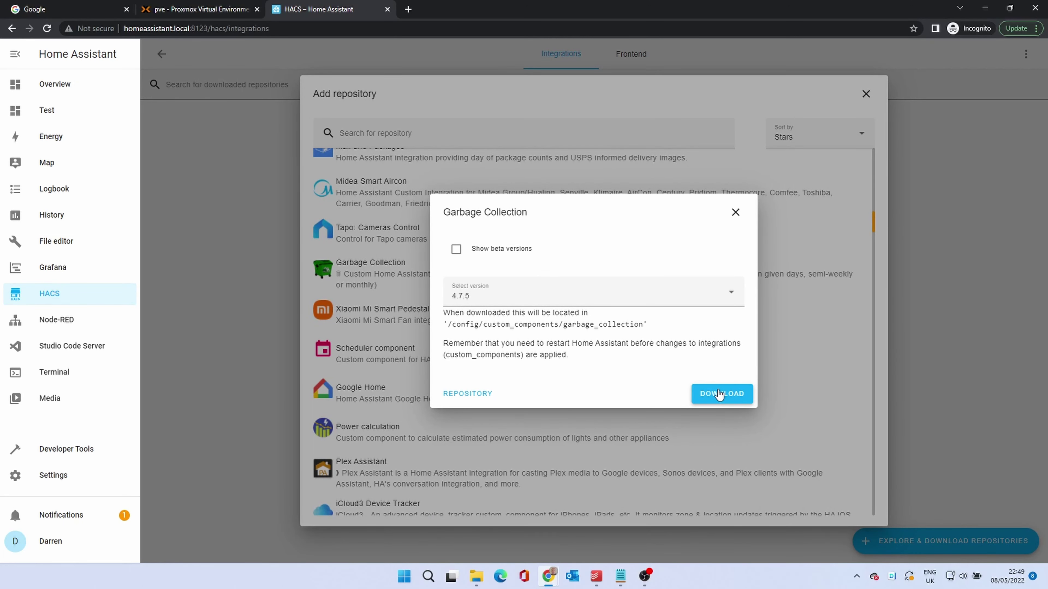
pyautogui.click(719, 394)
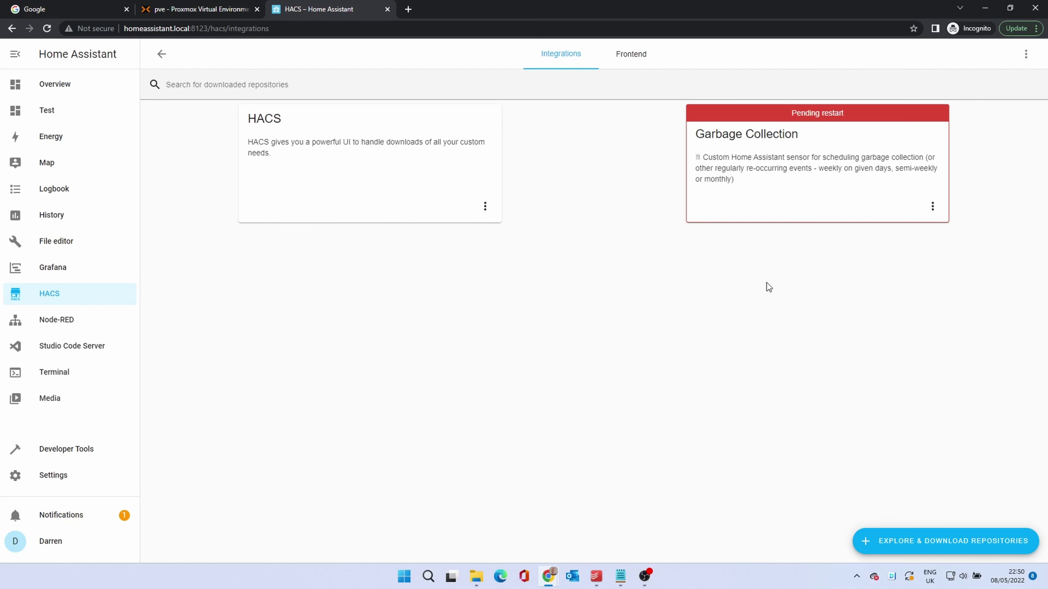
pyautogui.click(932, 207)
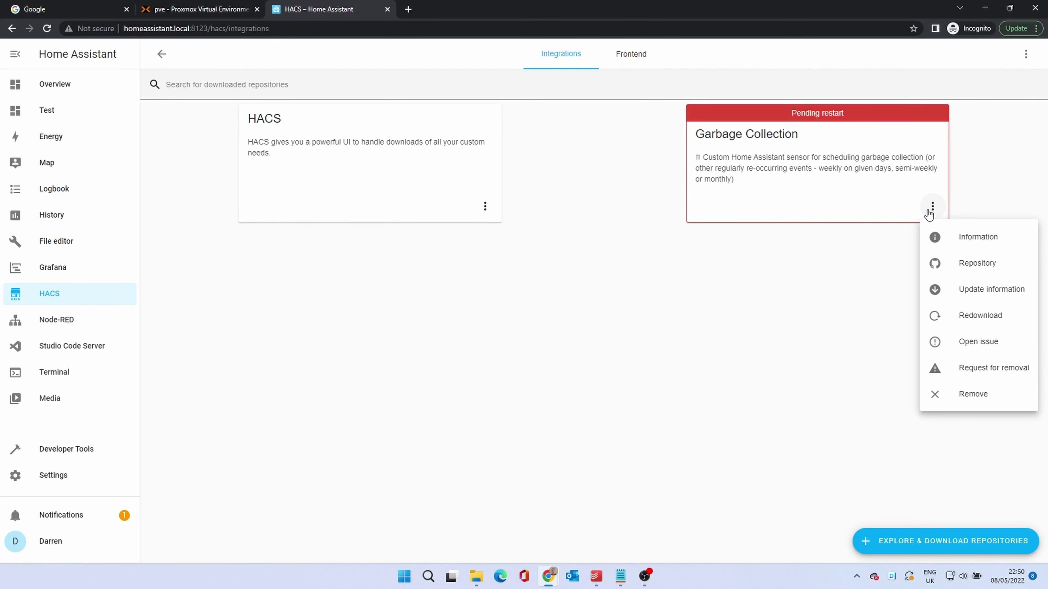
pyautogui.click(931, 209)
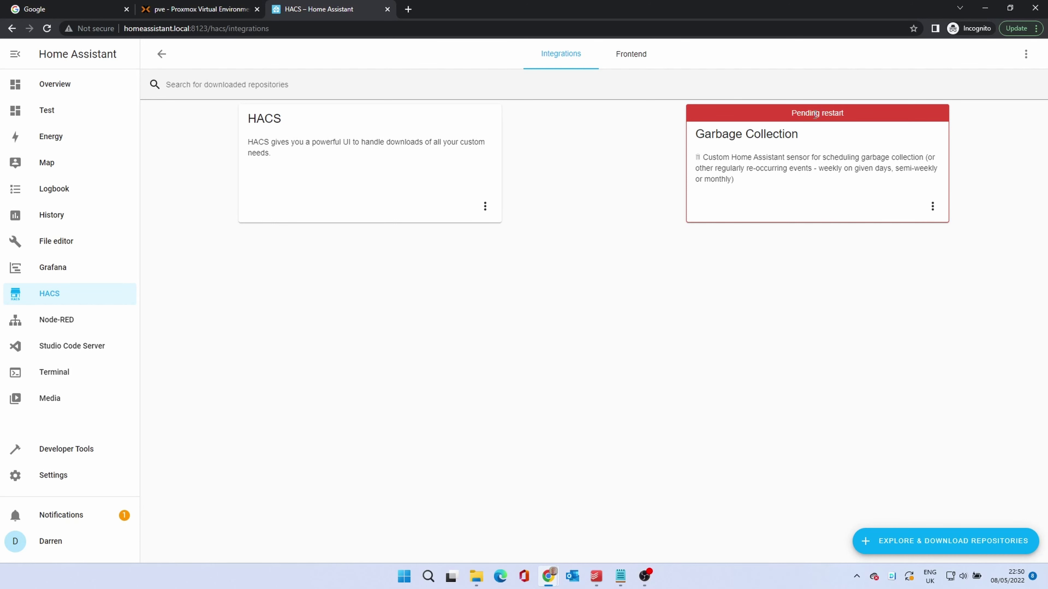
# - Reboot the Home Assistant host from the system's hardware settings
pyautogui.click(56, 477)
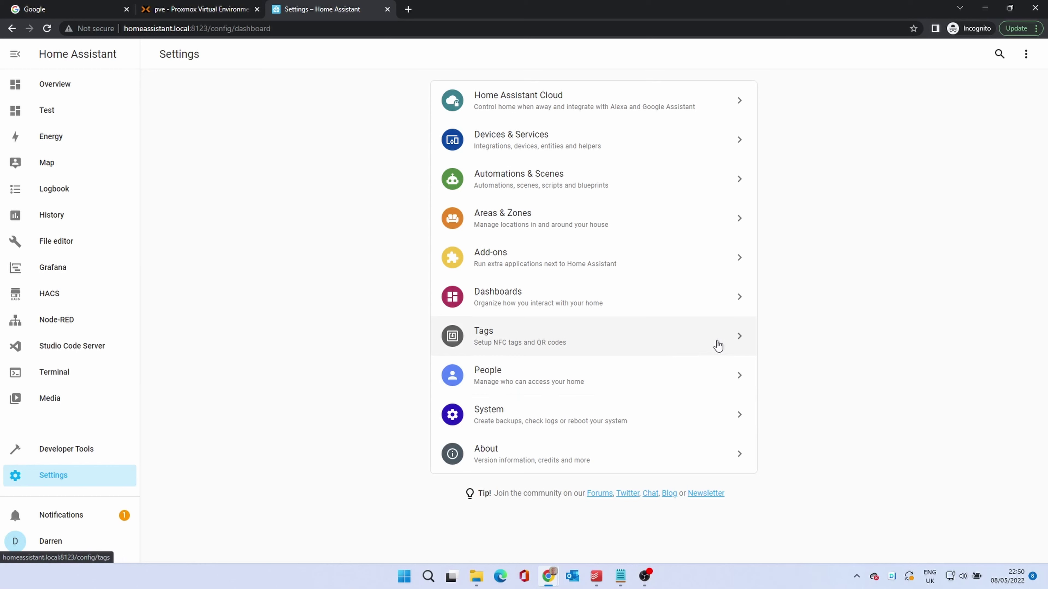
pyautogui.click(729, 418)
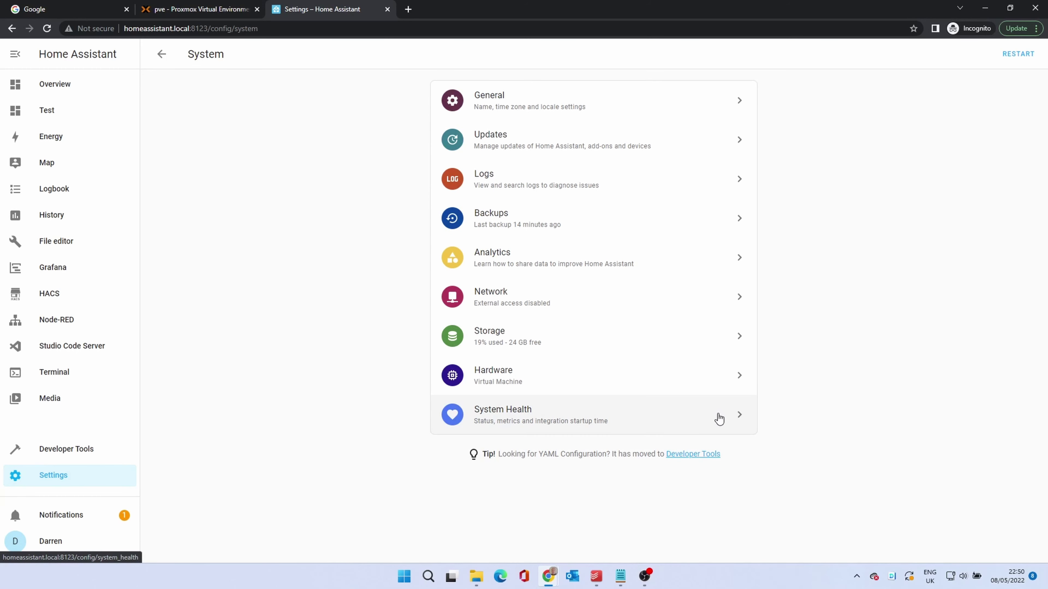
pyautogui.click(594, 378)
pyautogui.click(458, 150)
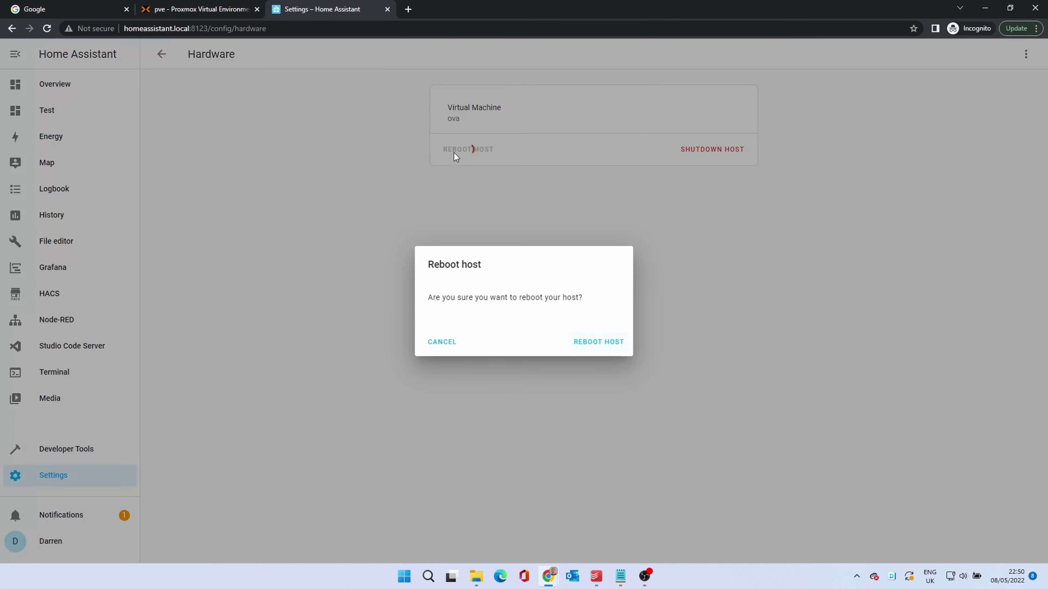
pyautogui.click(591, 345)
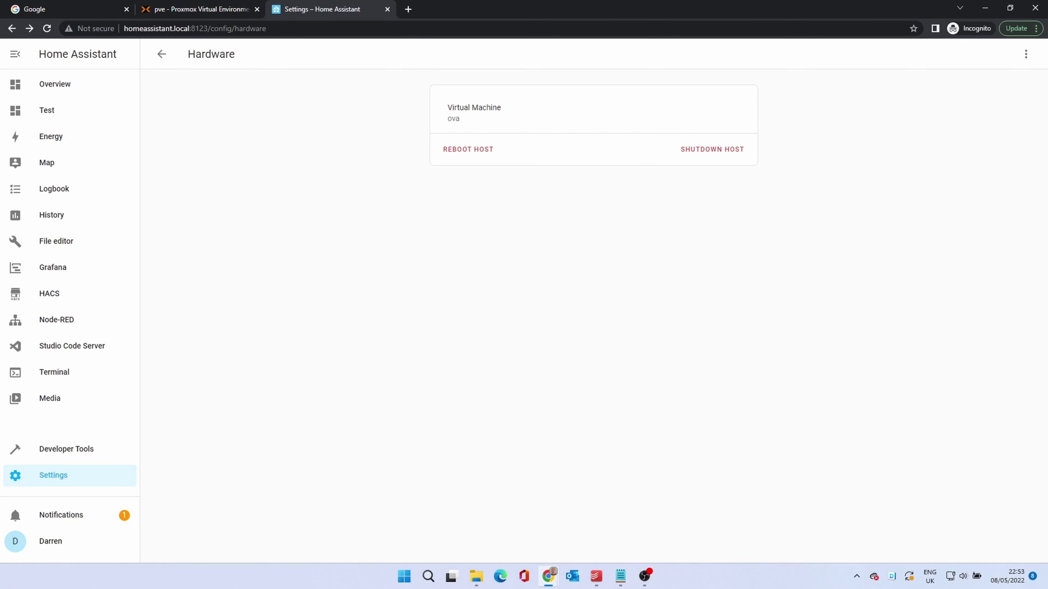
# - Search the integrations under Devices & Services for "garb" and start setting up a new Garbage Collection integration
pyautogui.click(53, 475)
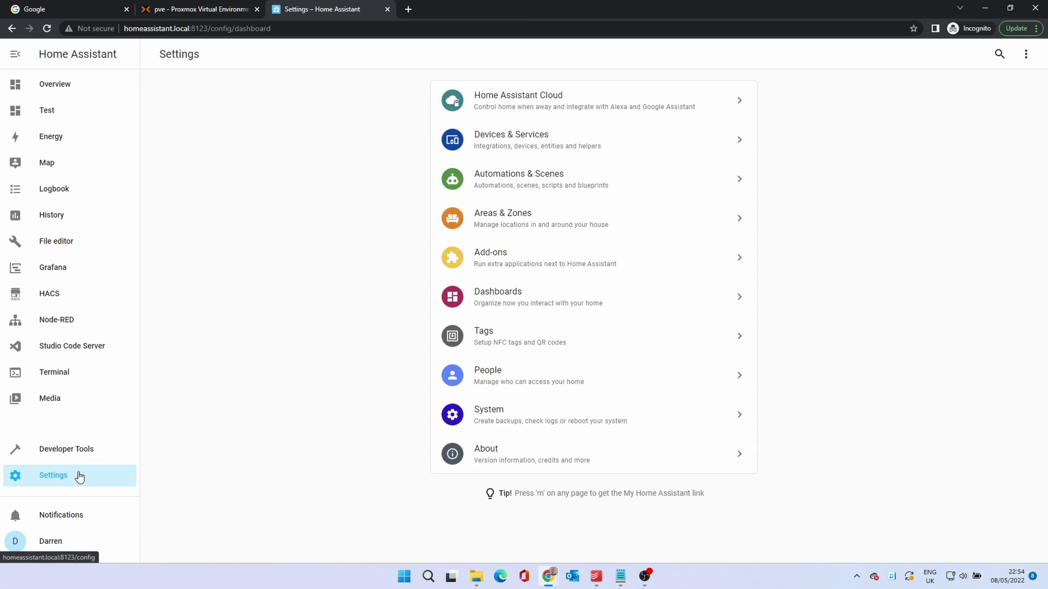
pyautogui.click(491, 149)
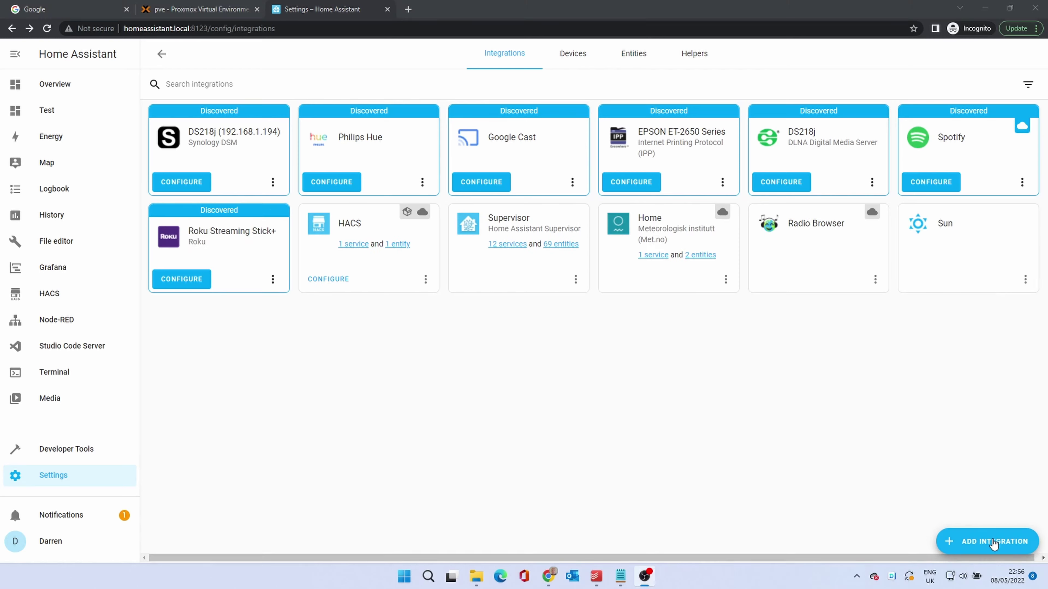
pyautogui.click(974, 538)
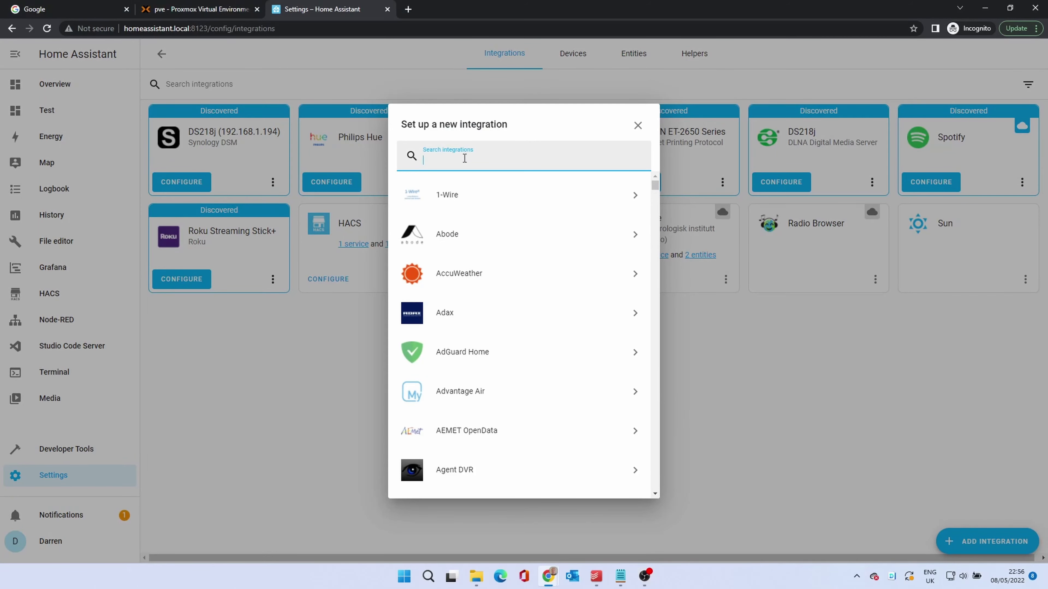
pyautogui.write('garb')
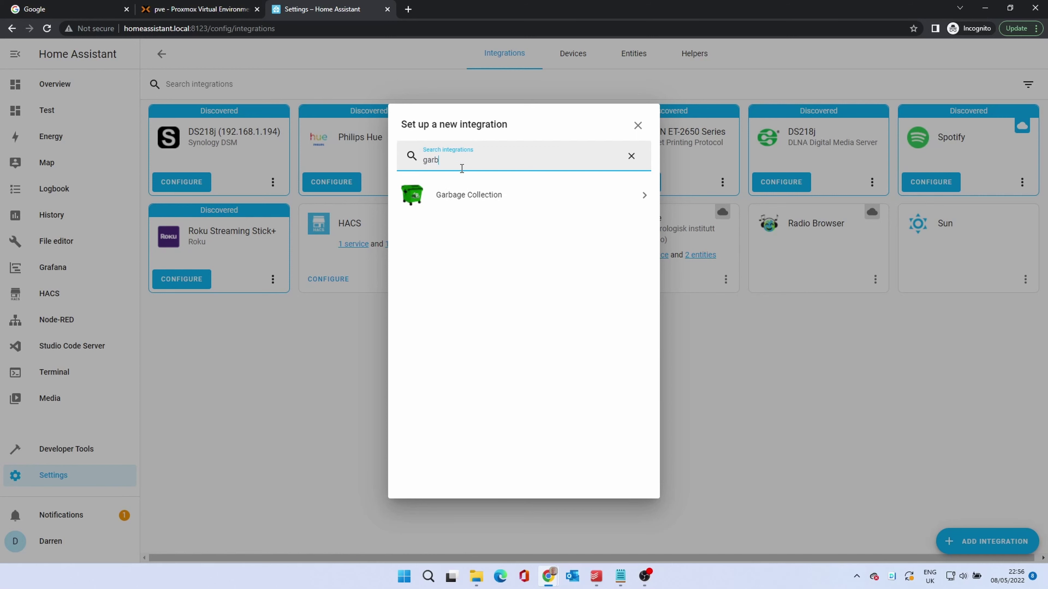
pyautogui.click(463, 194)
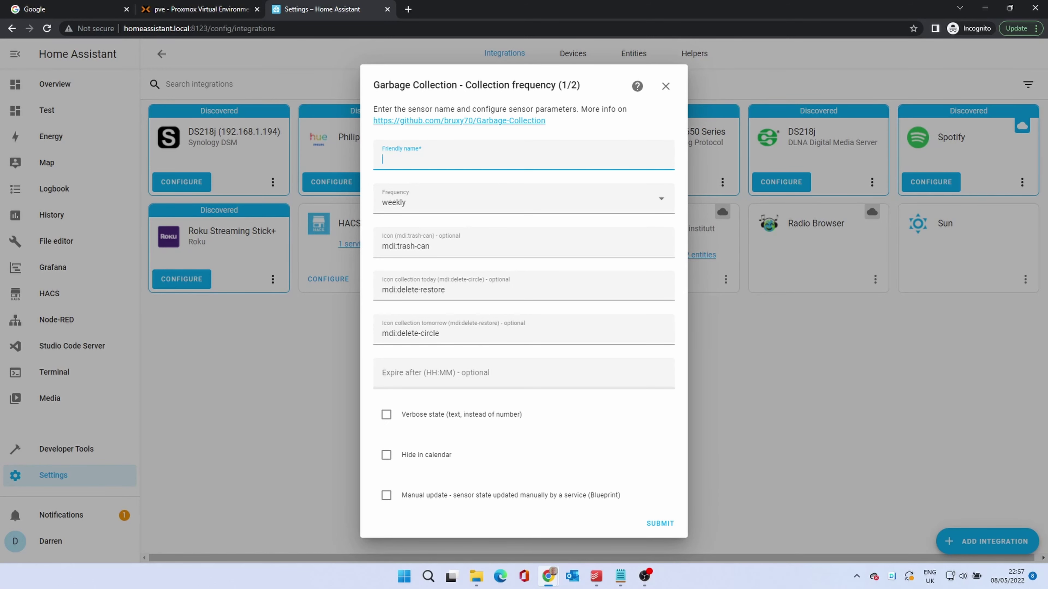
# - Name the garbage collection sensor Recycling, keep the weekly frequency and default icons, and submit the collection frequency settings
pyautogui.write('Recycling')
pyautogui.press('Tab')
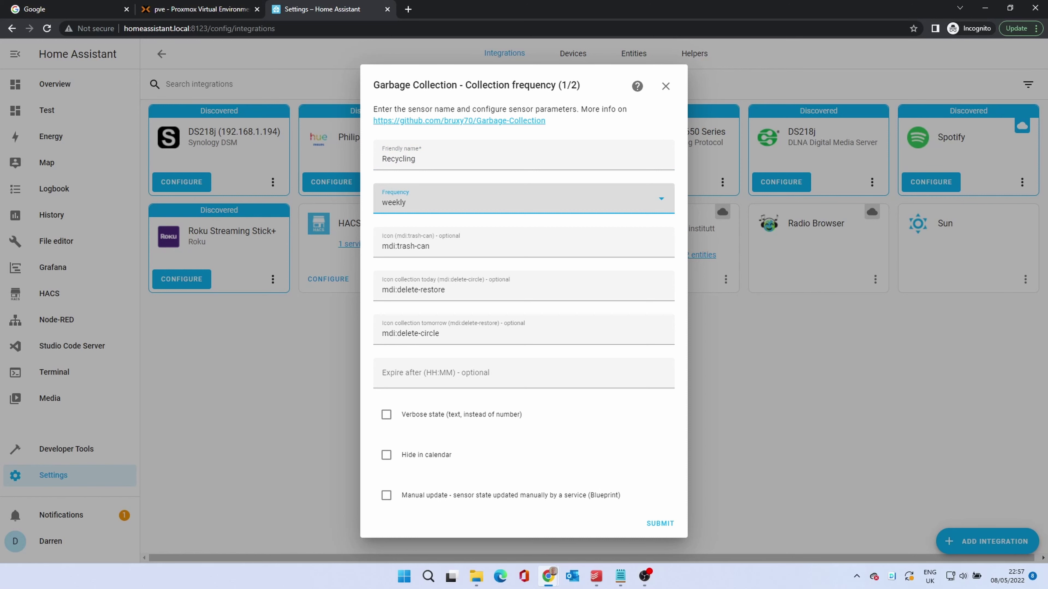
pyautogui.press('Tab')
pyautogui.press('Tab')
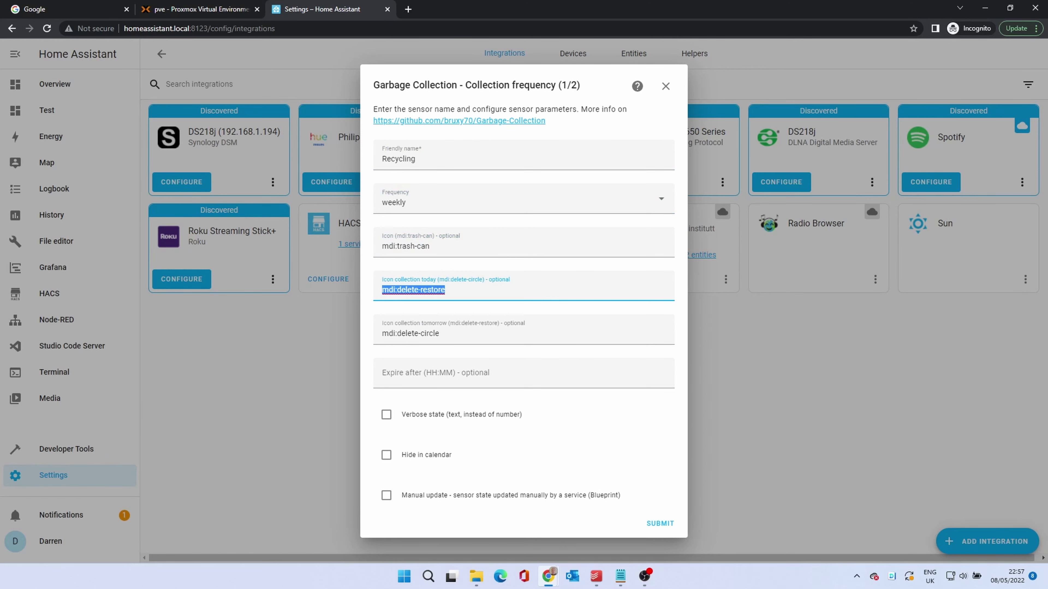
pyautogui.press('Tab')
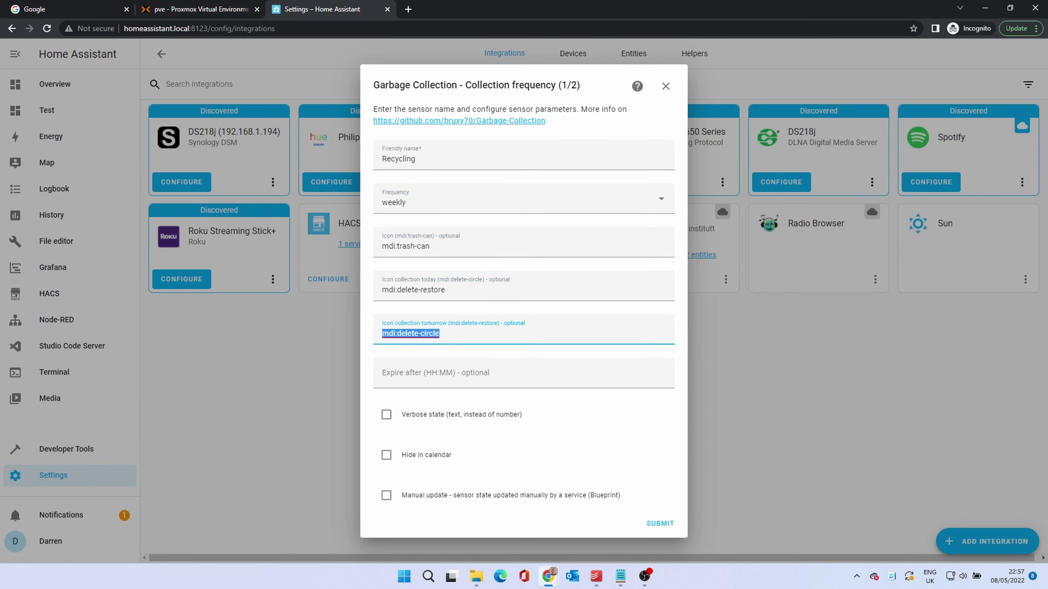
pyautogui.press('Tab')
pyautogui.press('Tab')
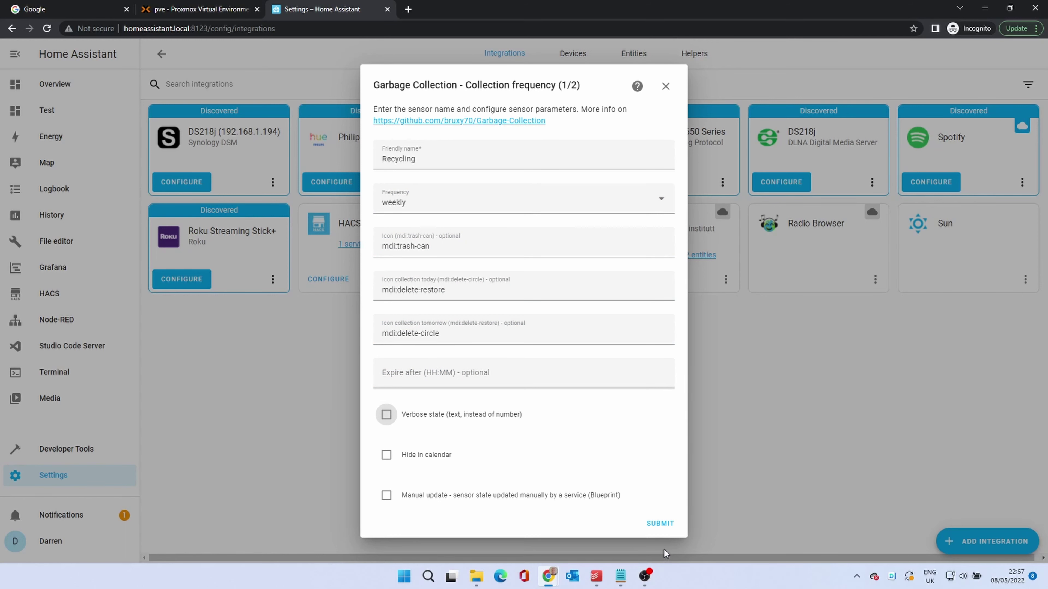
pyautogui.click(663, 524)
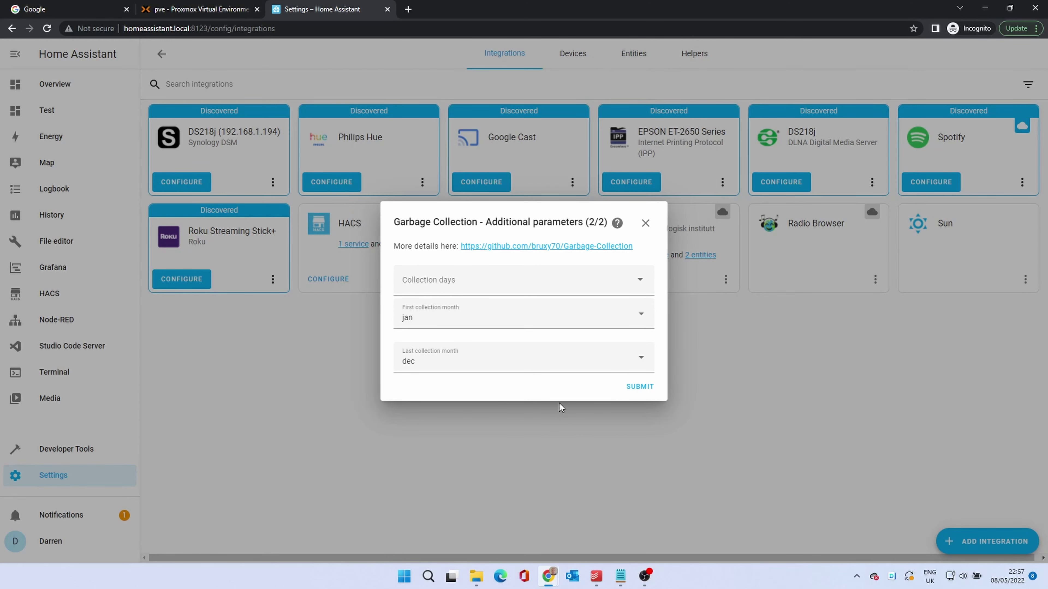
# - Set the collection day to tue, keep the months jan to dec, and finish the Recycling setup without assigning an area
pyautogui.click(642, 283)
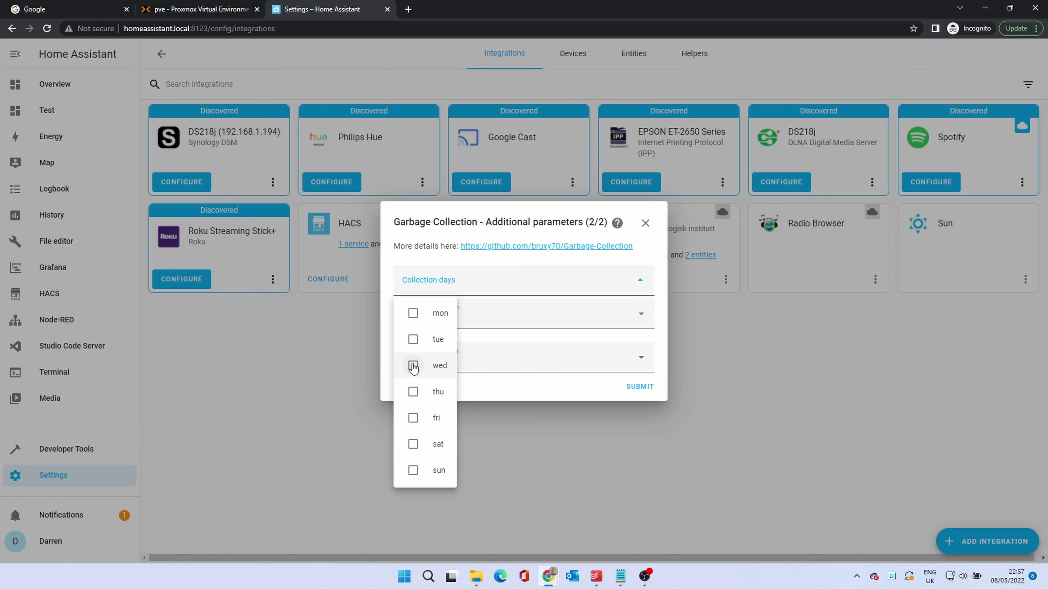
pyautogui.click(412, 340)
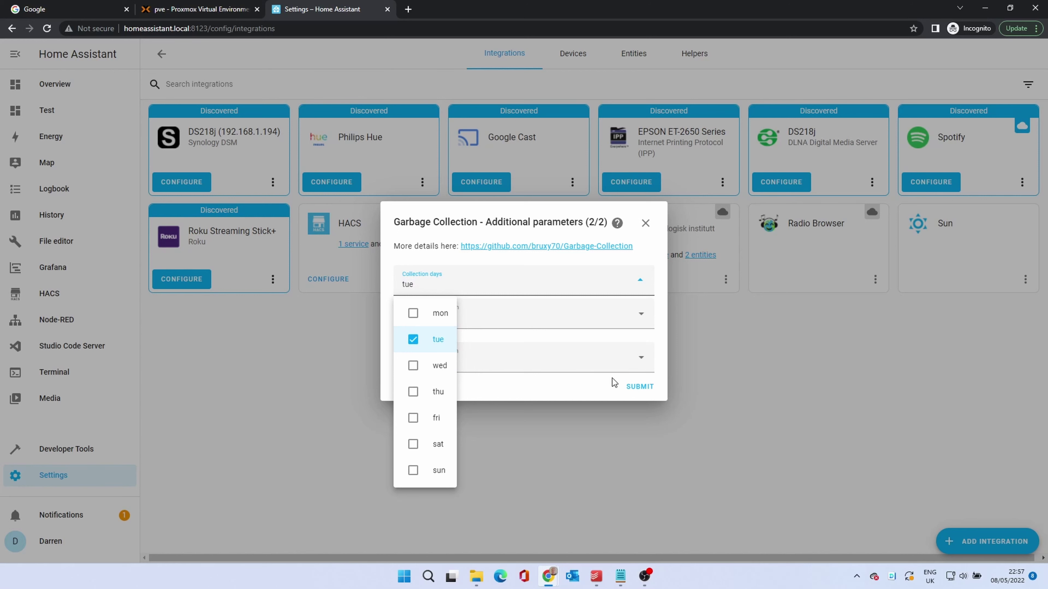
pyautogui.click(647, 258)
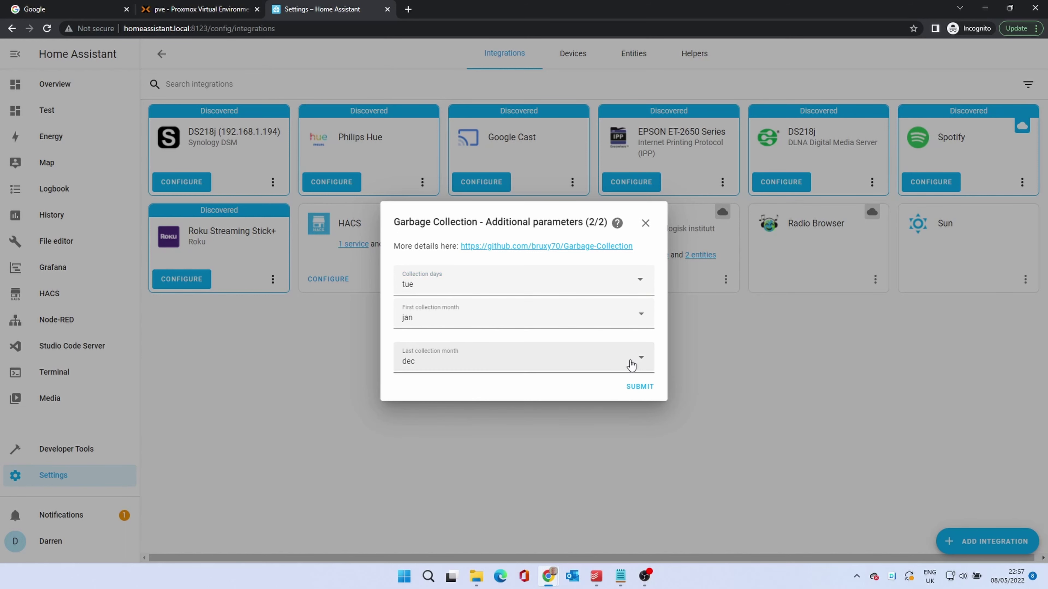
pyautogui.click(640, 387)
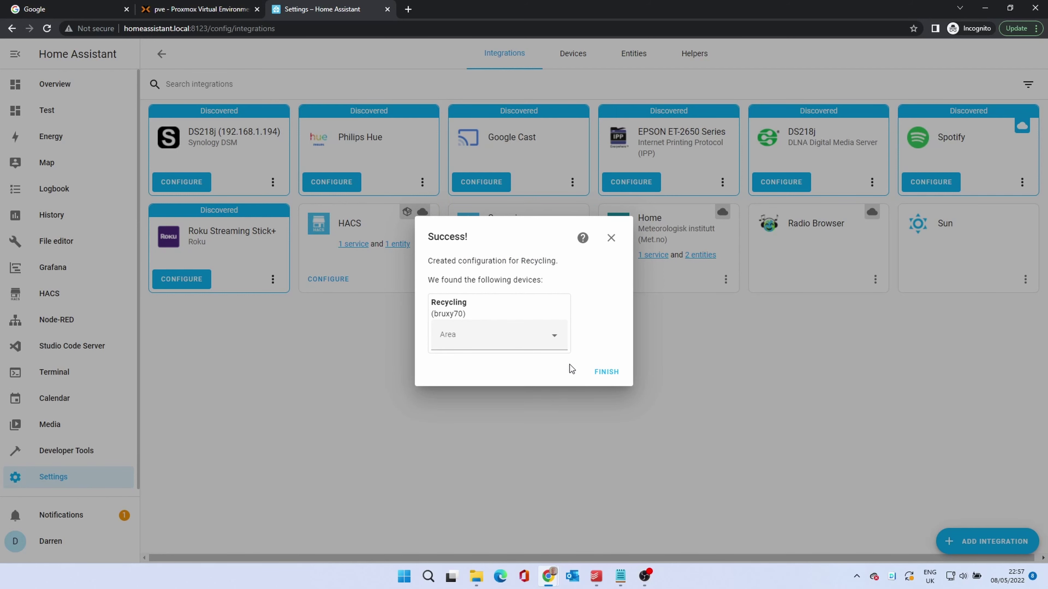
pyautogui.click(609, 373)
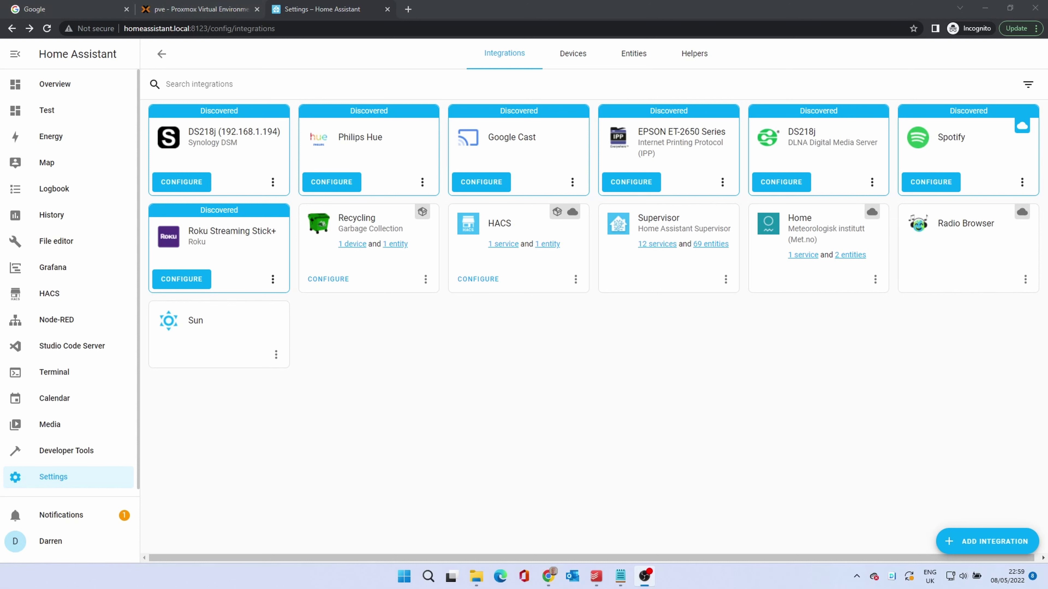
# - Open the Test dashboard for editing and add an Entity card for Recycling to the Home view
pyautogui.click(62, 110)
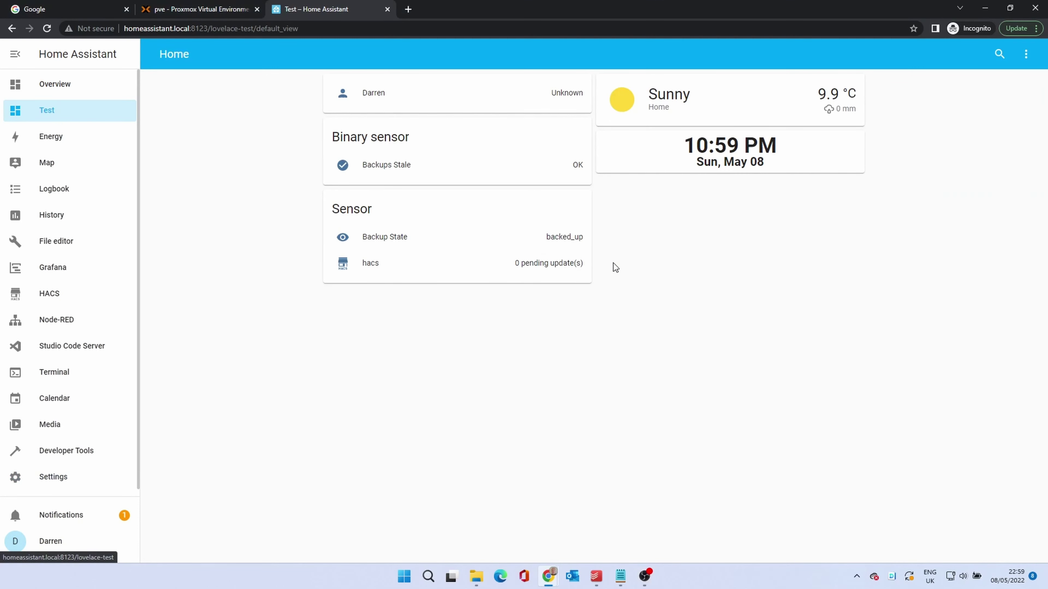
pyautogui.click(1025, 54)
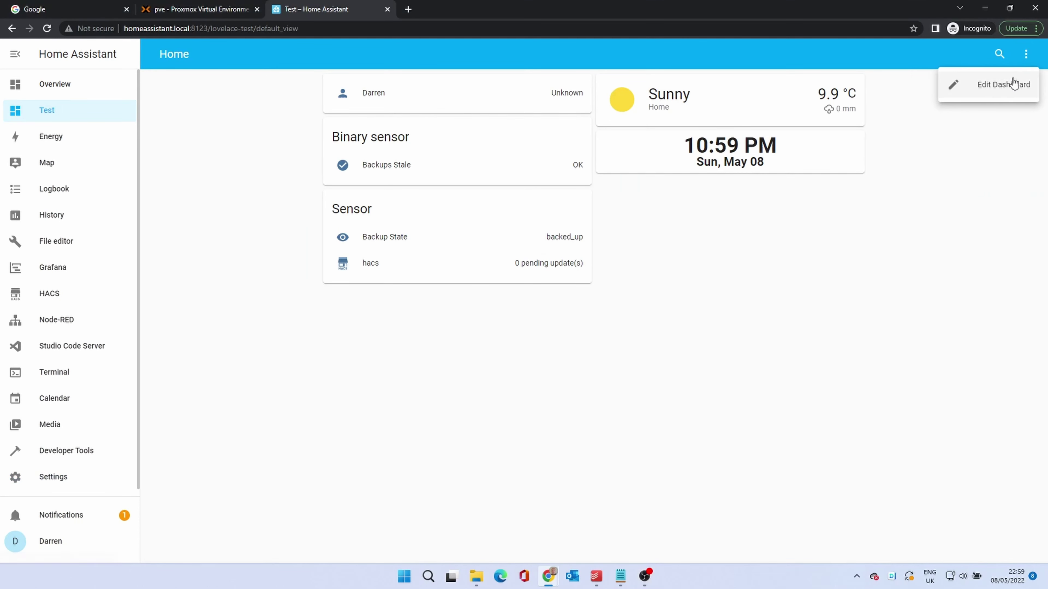
pyautogui.click(1006, 83)
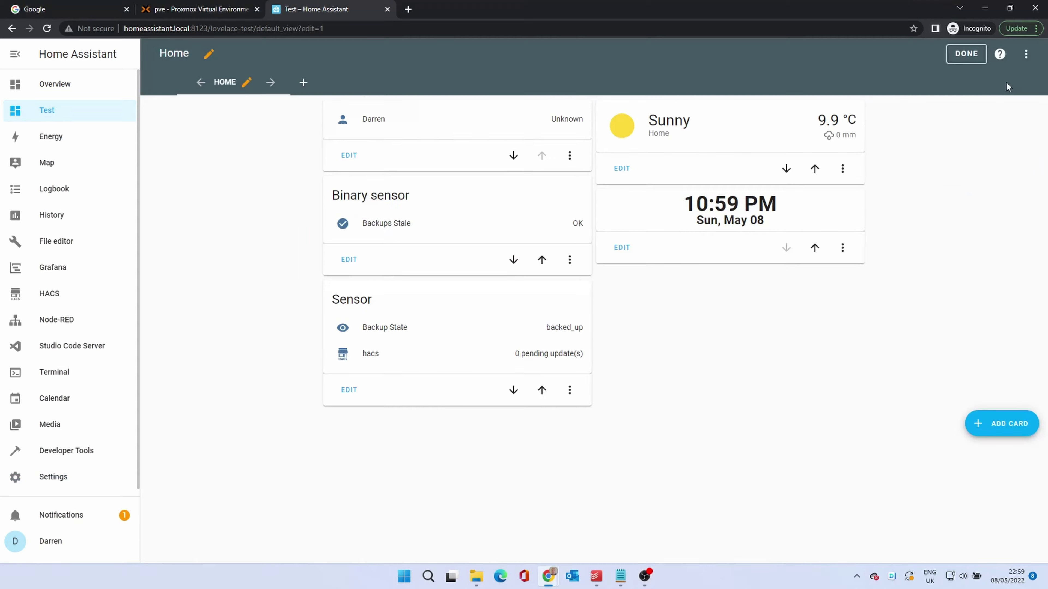
pyautogui.click(1008, 426)
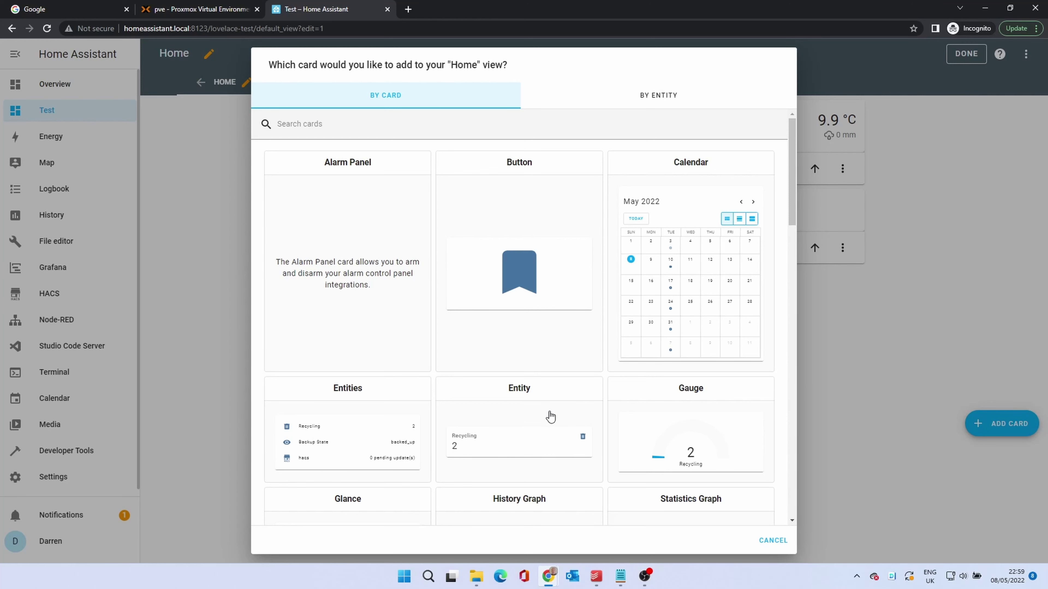
pyautogui.scroll(-3, 535, 404)
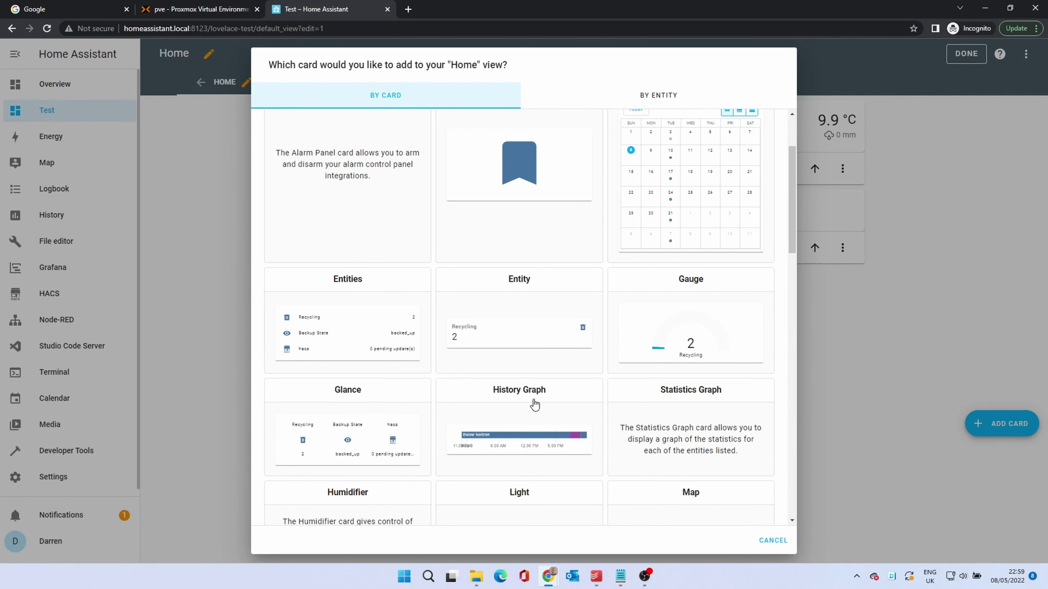
pyautogui.scroll(-1, 534, 404)
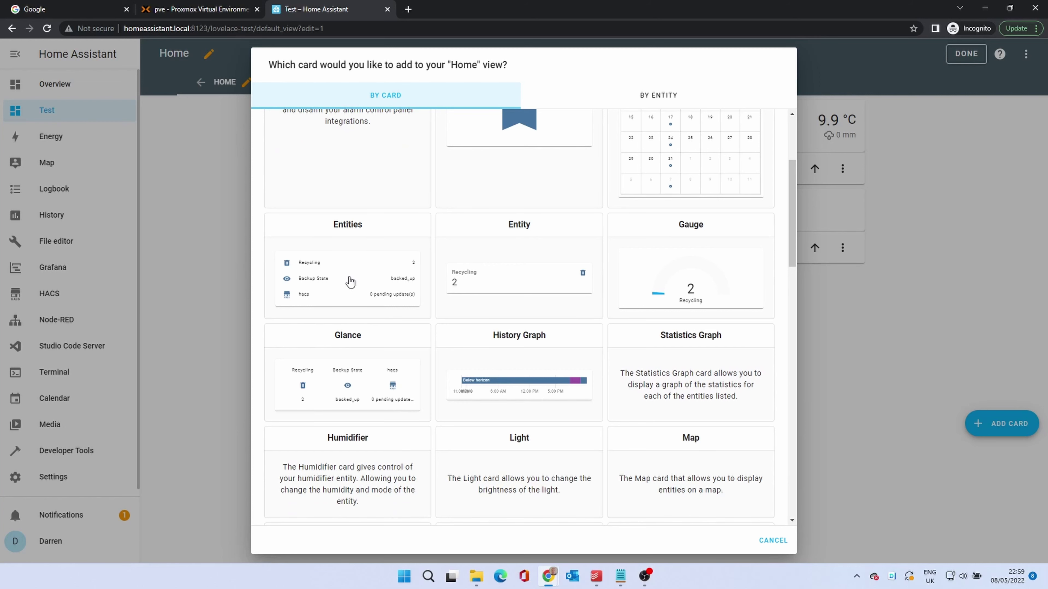
pyautogui.click(475, 284)
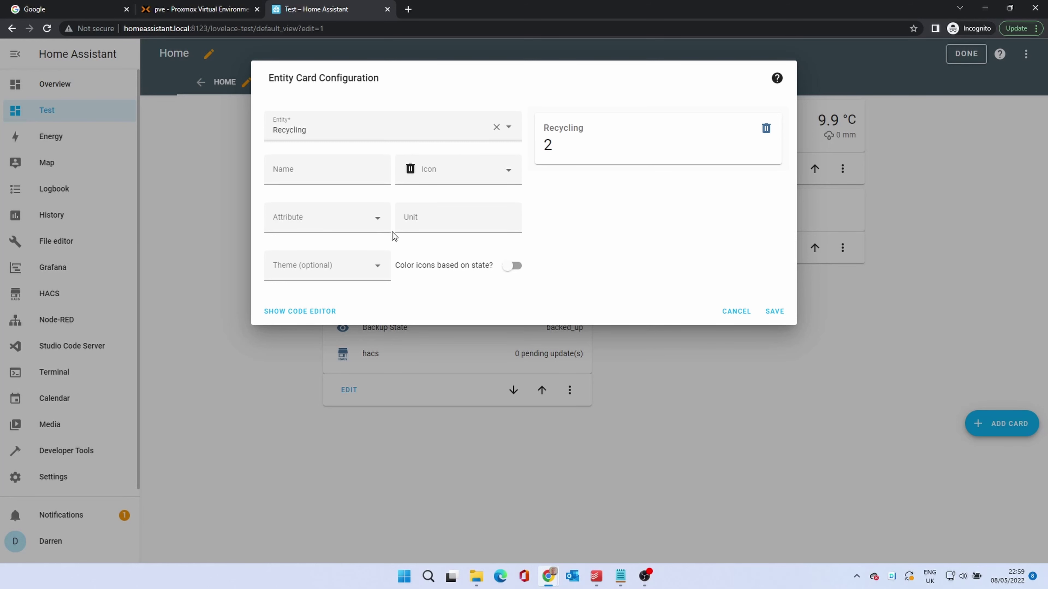
# - Set the Recycling card's attribute to Next date, save the card and finish editing the dashboard
pyautogui.click(426, 219)
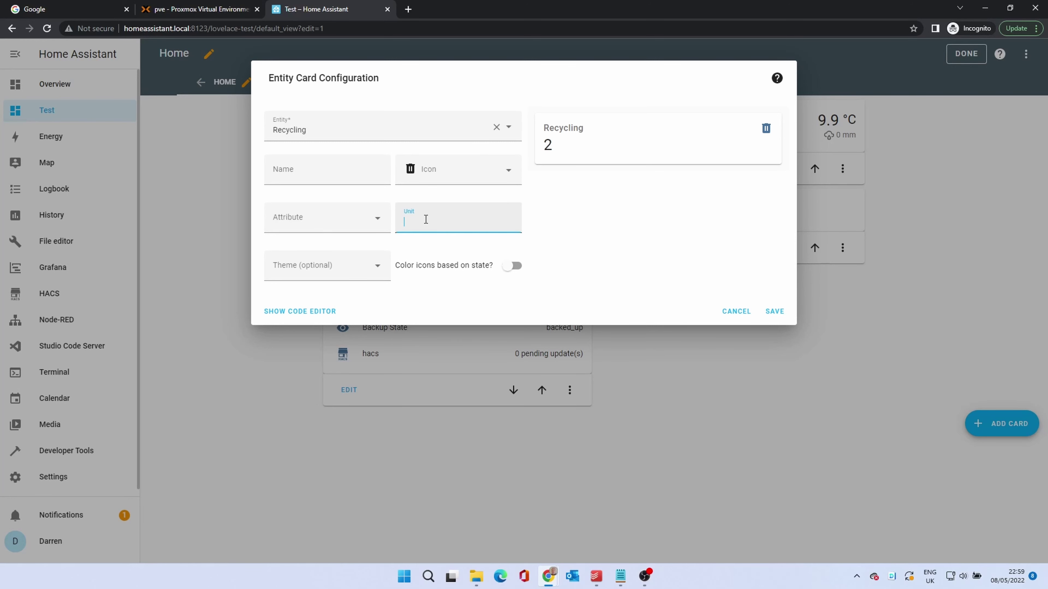
pyautogui.click(376, 221)
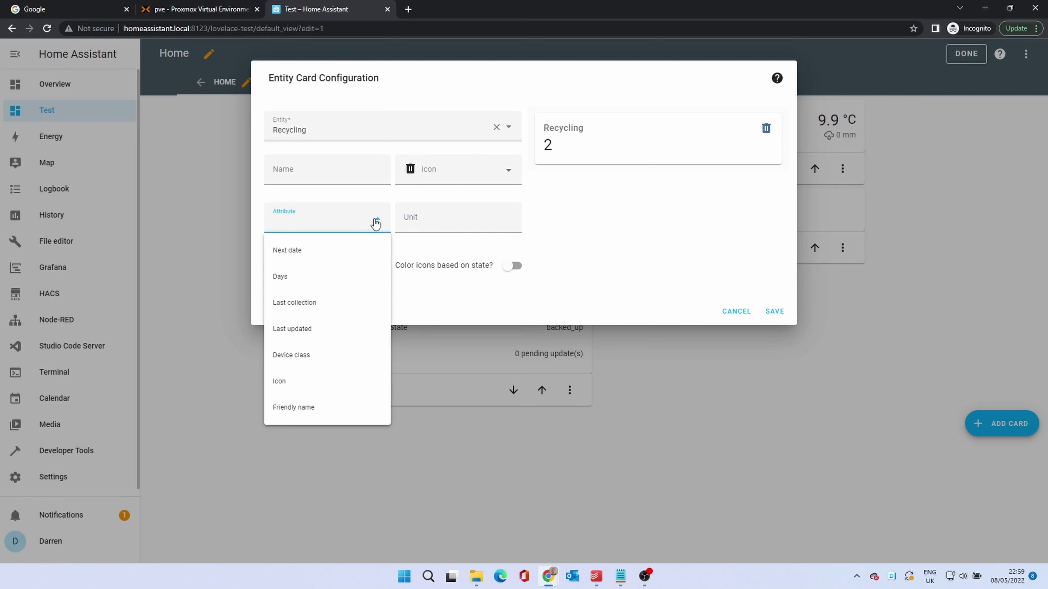
pyautogui.click(312, 252)
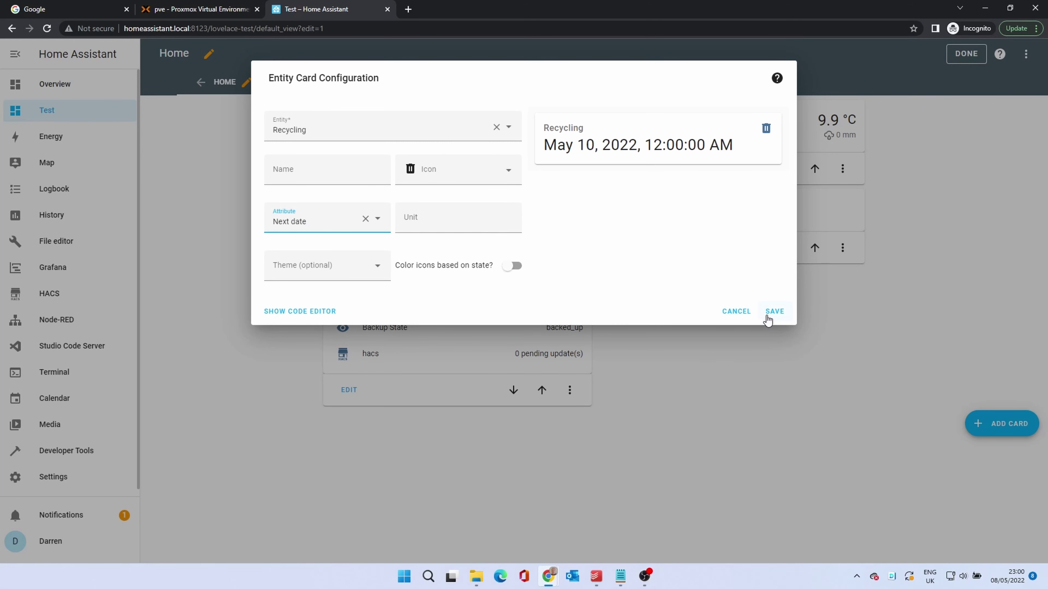
pyautogui.click(775, 313)
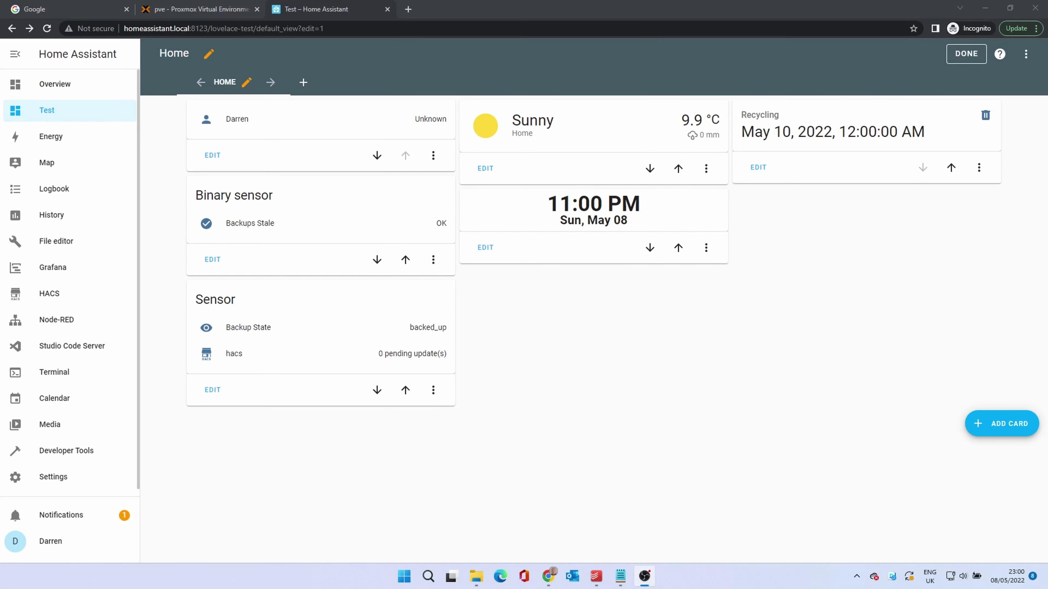
pyautogui.click(958, 57)
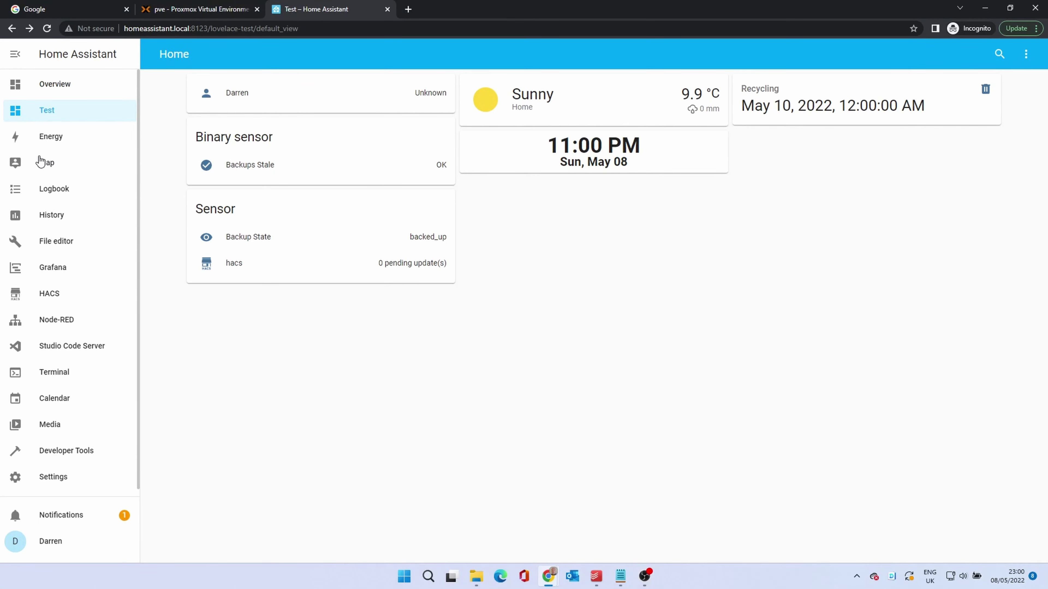